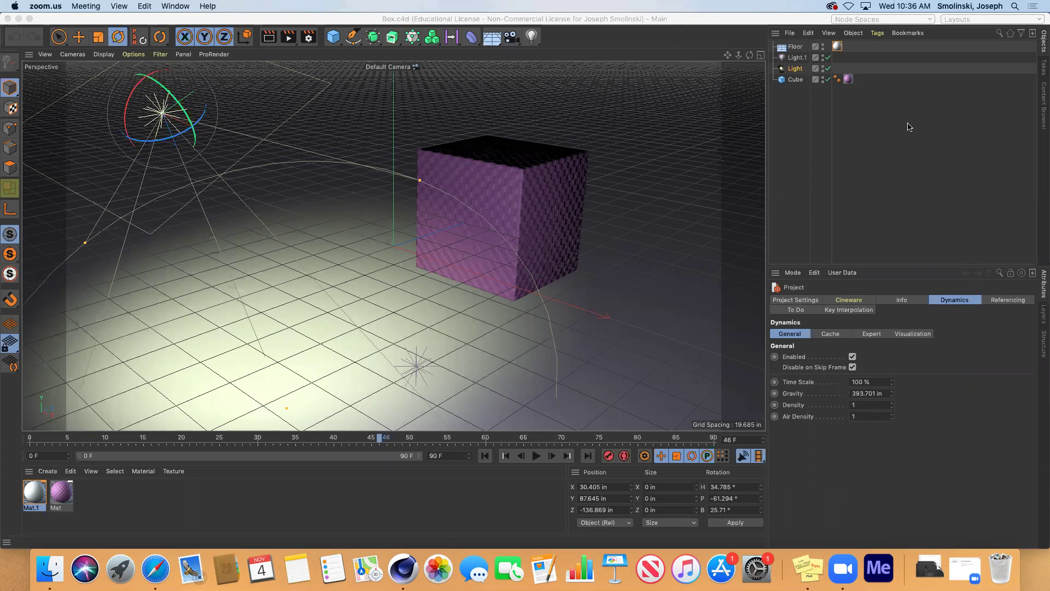
# Play the Box.c4d animation from frame 0 and stop it at frame 69.
pyautogui.click(612, 26)
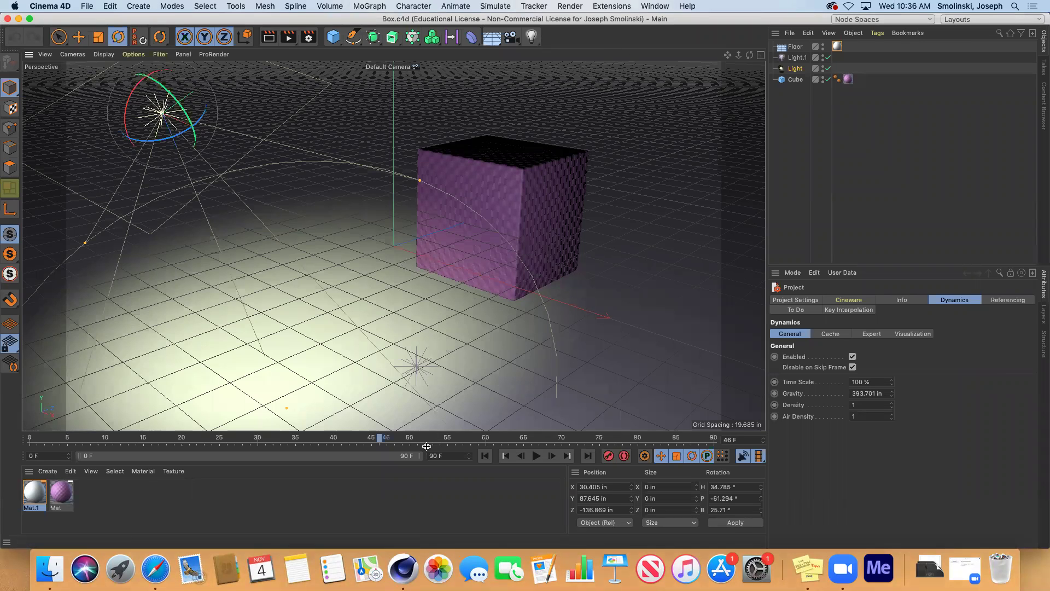
pyautogui.click(485, 455)
pyautogui.click(535, 455)
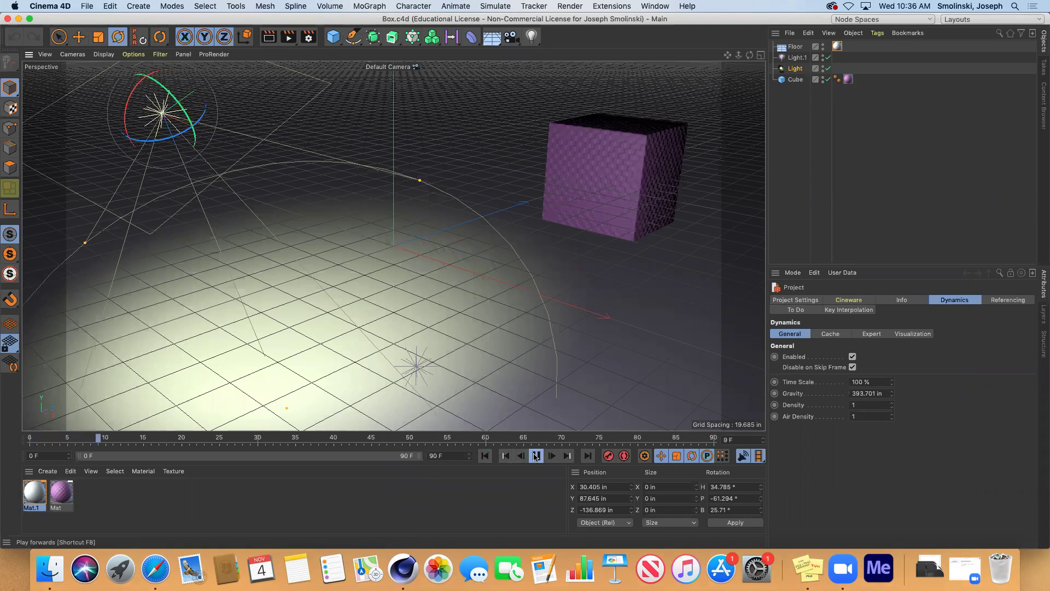
pyautogui.click(535, 456)
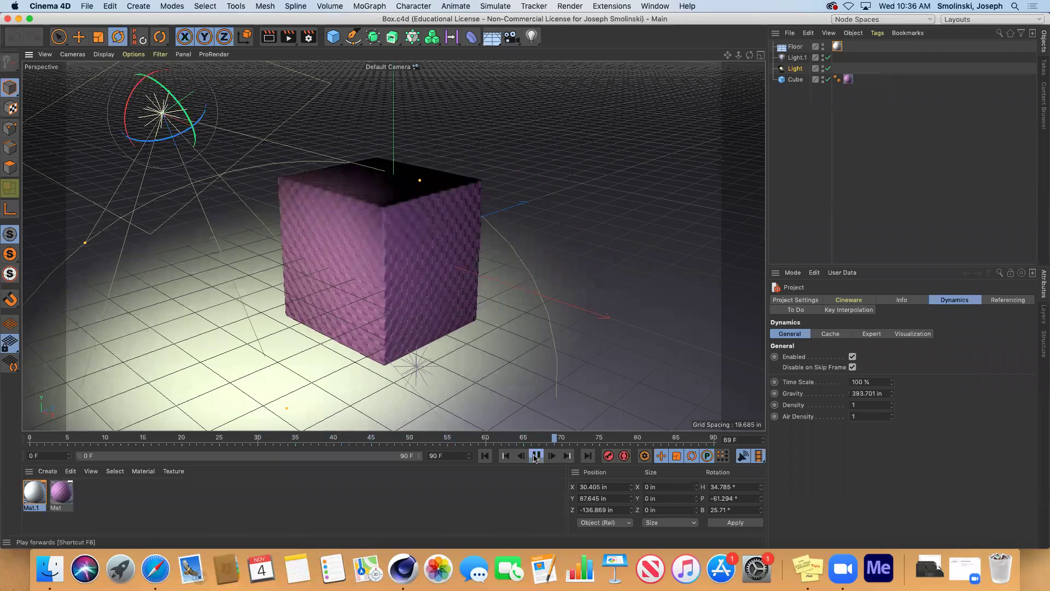
# Switch to ball.c4d, play its animation once, then rewind it to frame 0.
pyautogui.click(655, 7)
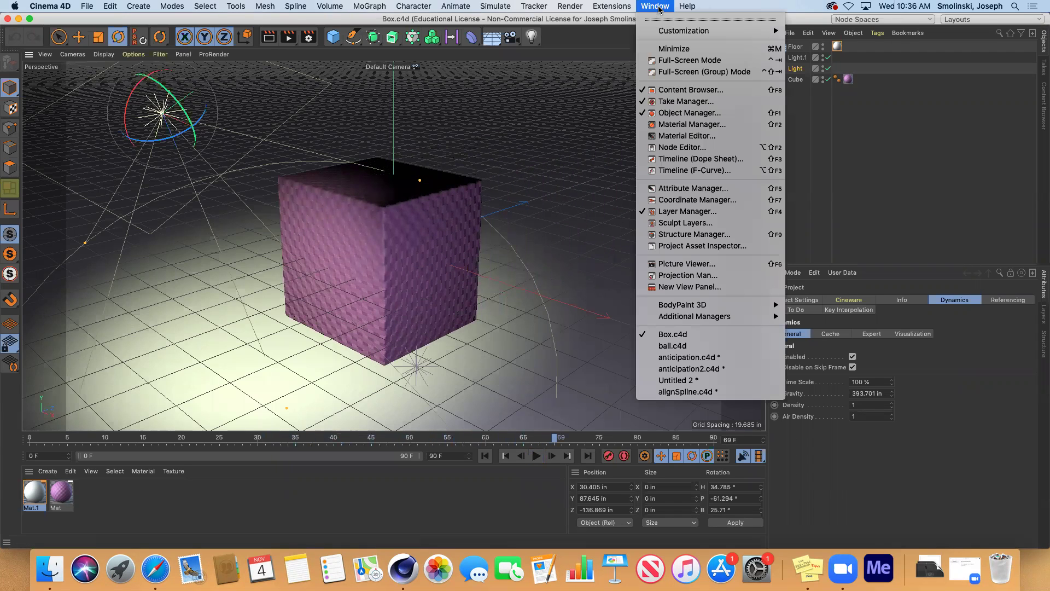
pyautogui.click(706, 346)
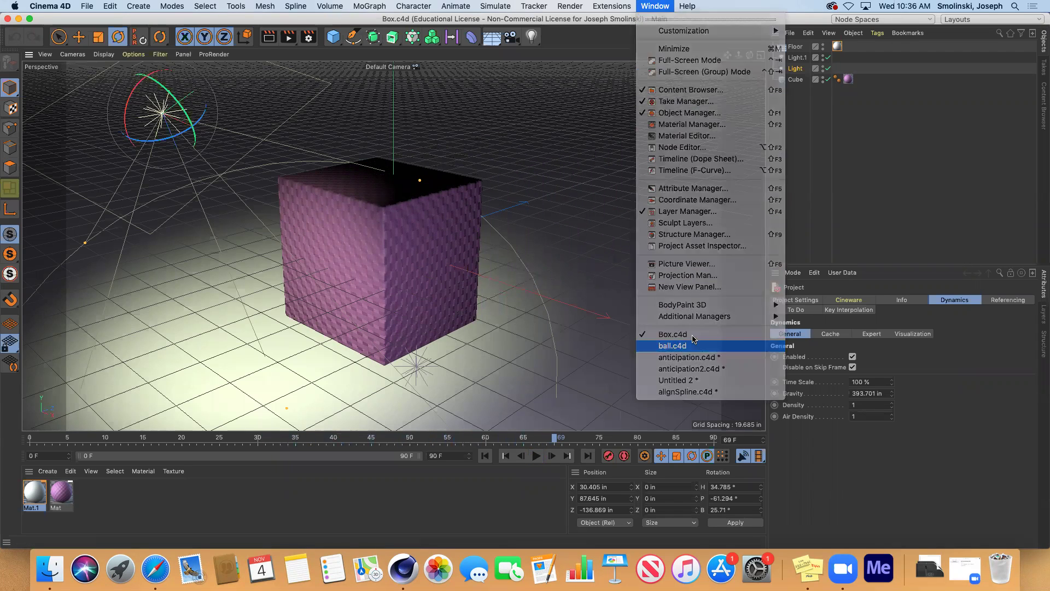
pyautogui.click(485, 455)
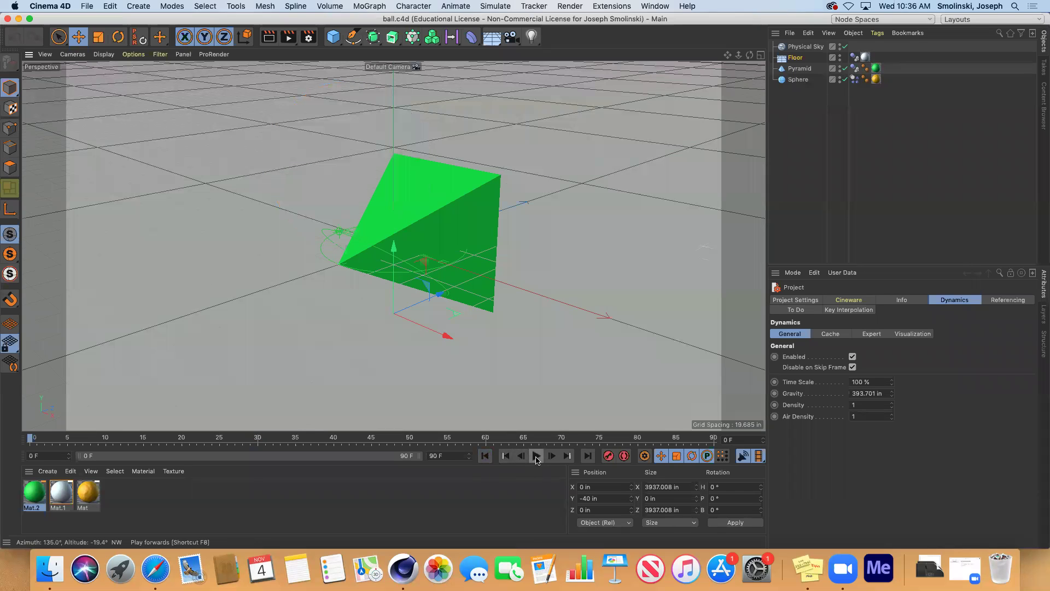
pyautogui.click(536, 455)
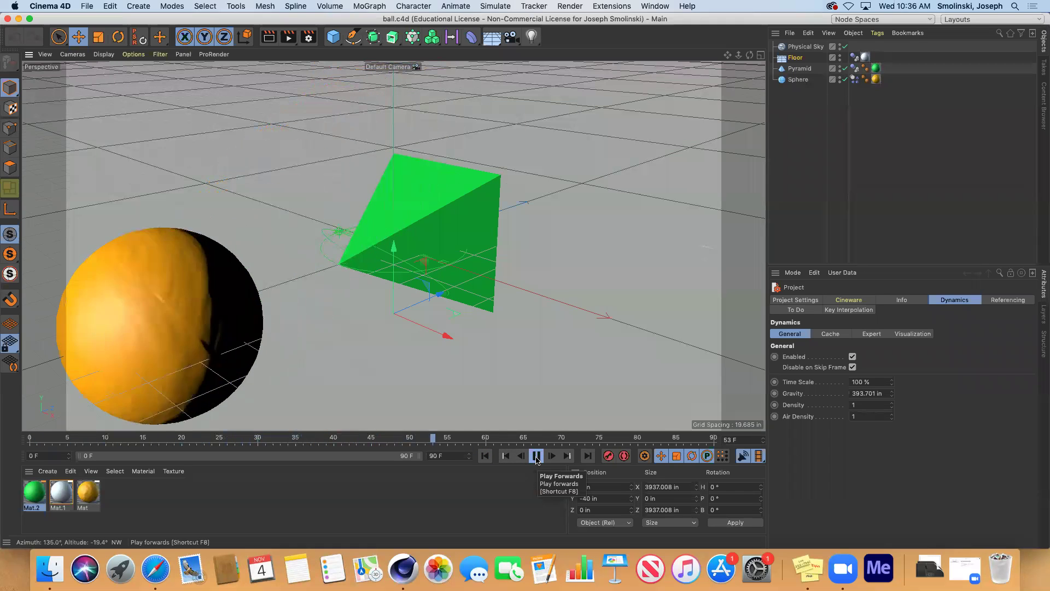
pyautogui.click(536, 455)
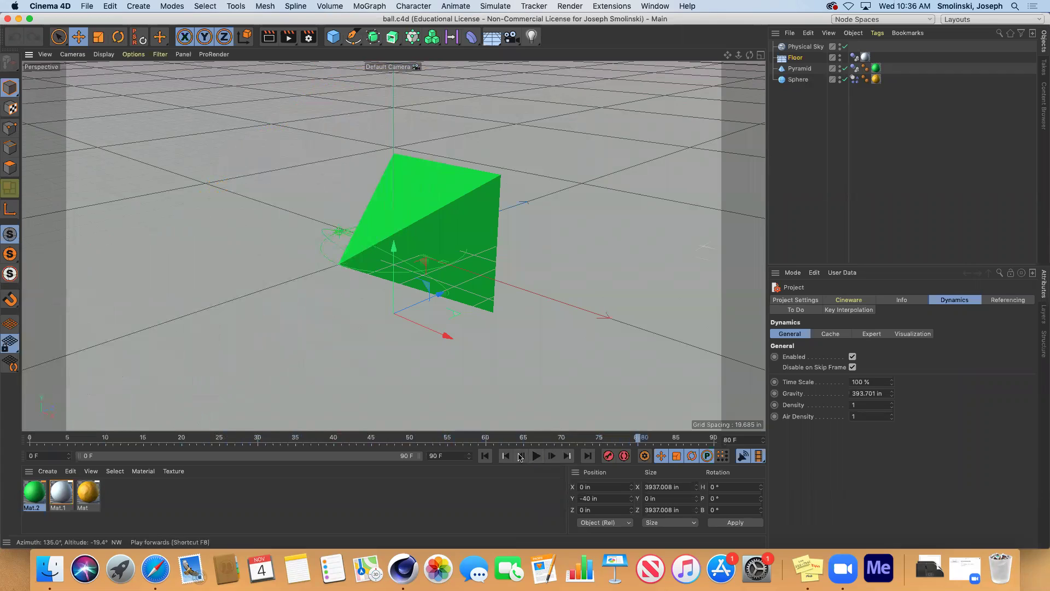
pyautogui.click(485, 456)
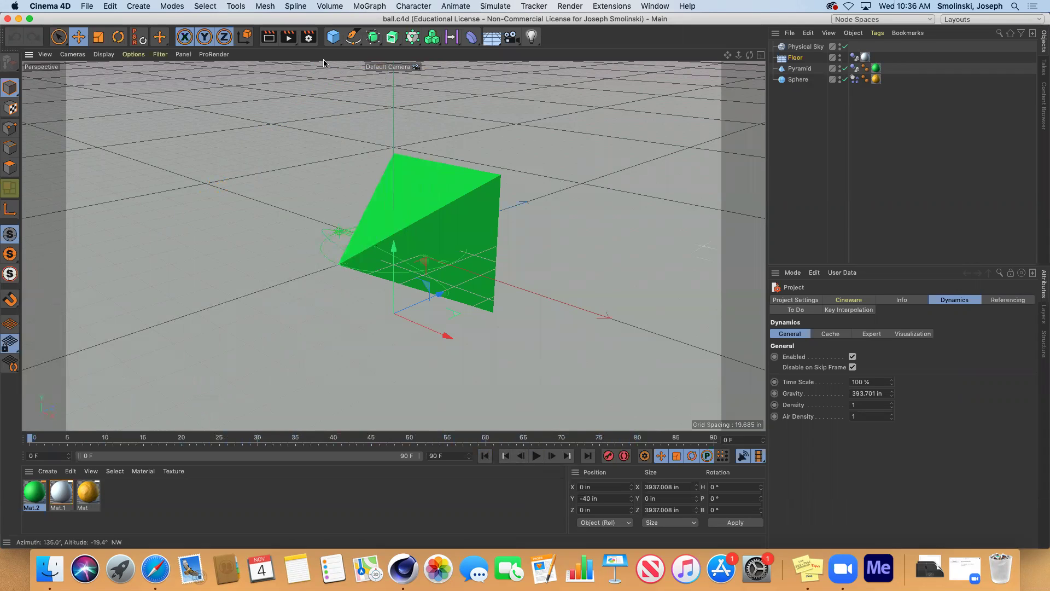
# Set the ball render's save path to a new balltest folder in Documents/3DAnimation.
pyautogui.click(309, 37)
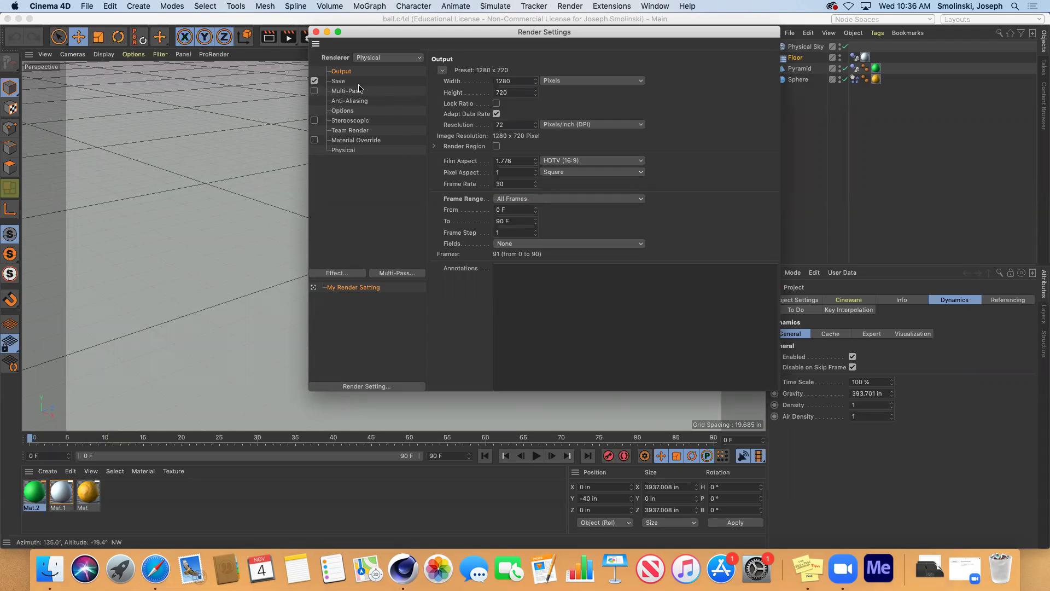
pyautogui.click(337, 82)
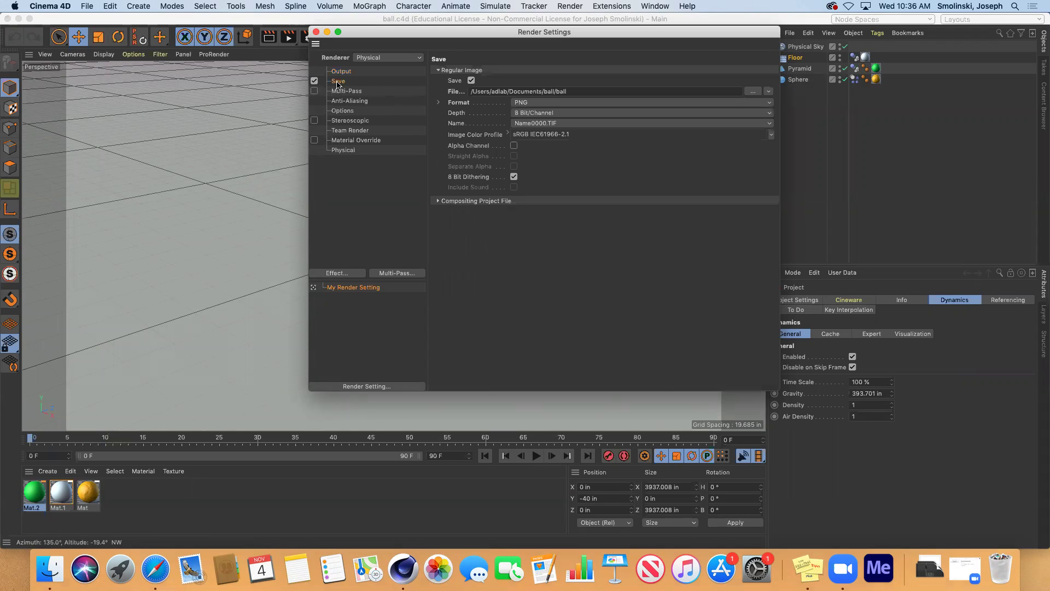
pyautogui.click(752, 91)
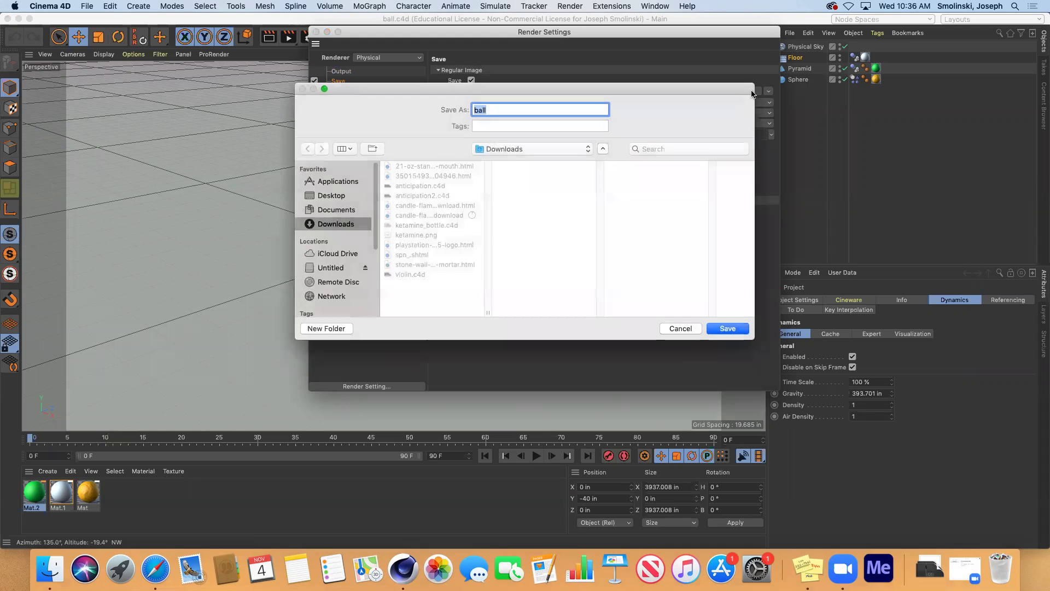
pyautogui.click(340, 210)
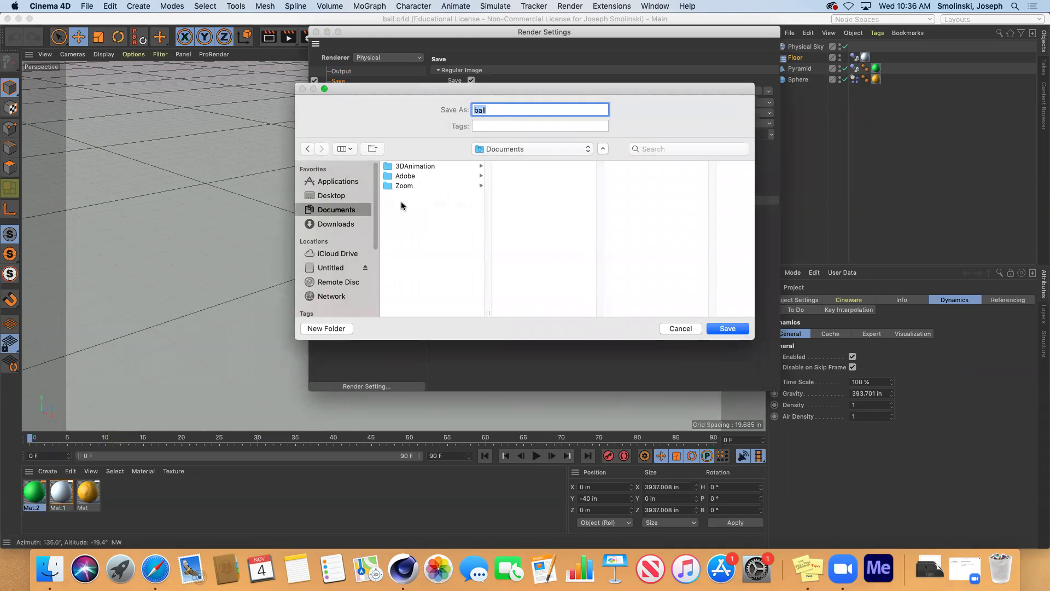
pyautogui.click(414, 166)
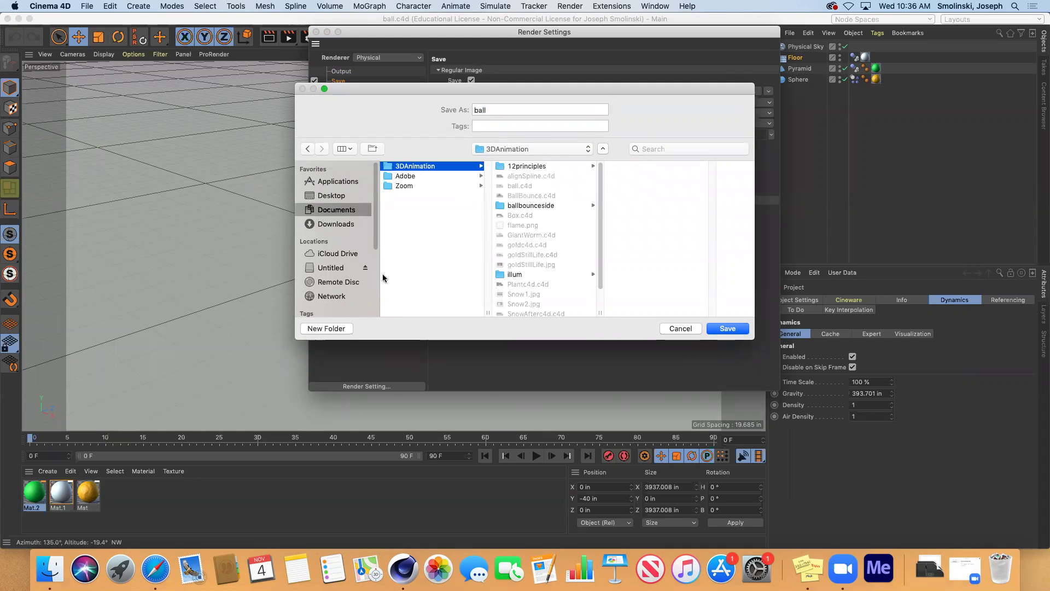
pyautogui.click(341, 328)
pyautogui.click(341, 328)
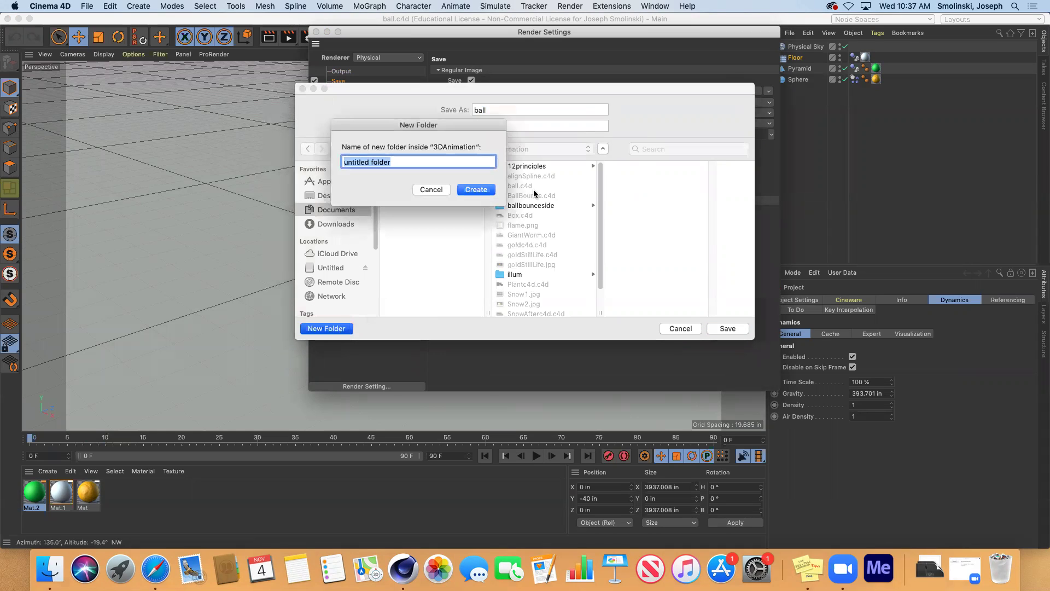
pyautogui.write('balltest')
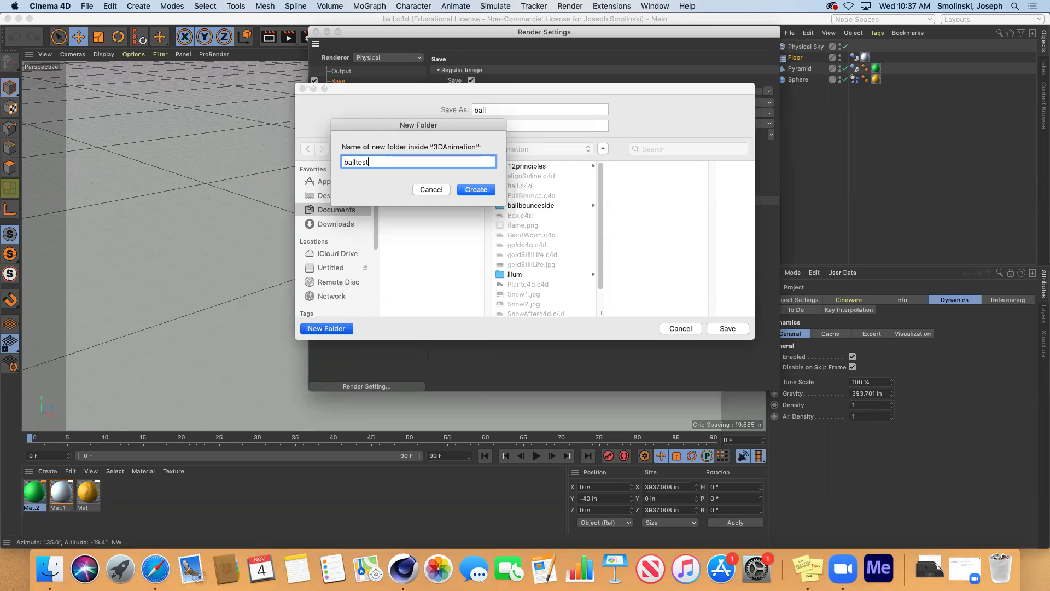
pyautogui.press('Return')
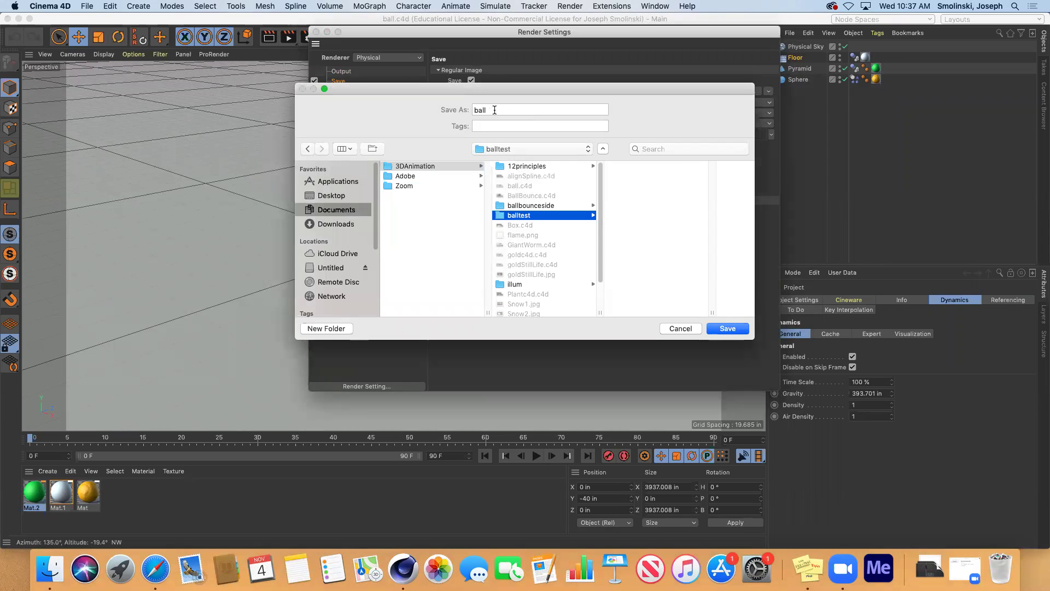
pyautogui.click(728, 328)
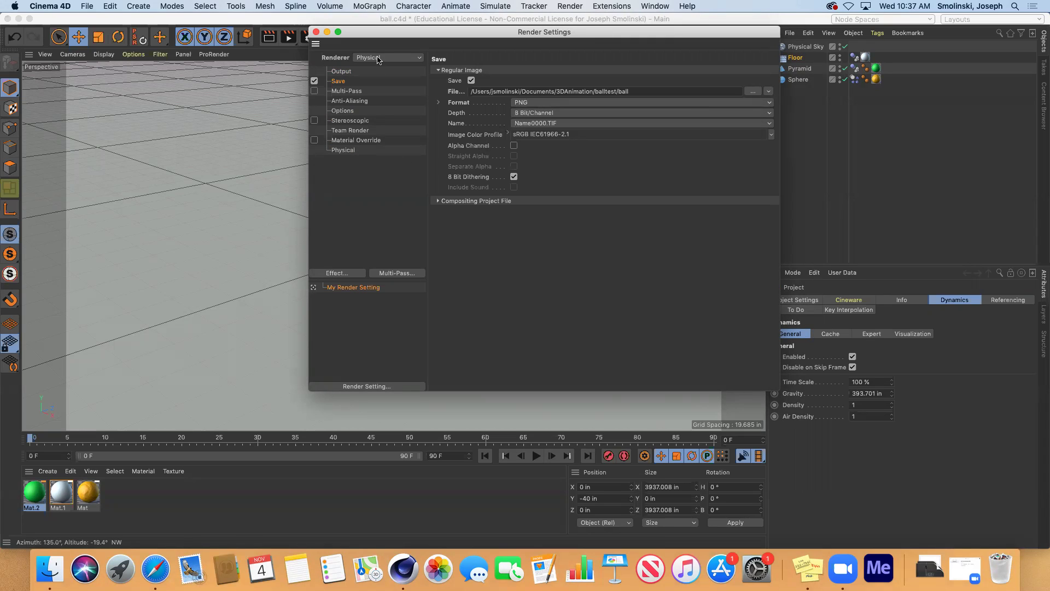
# Review the output settings, close Render Settings, and save the ball project.
pyautogui.click(346, 72)
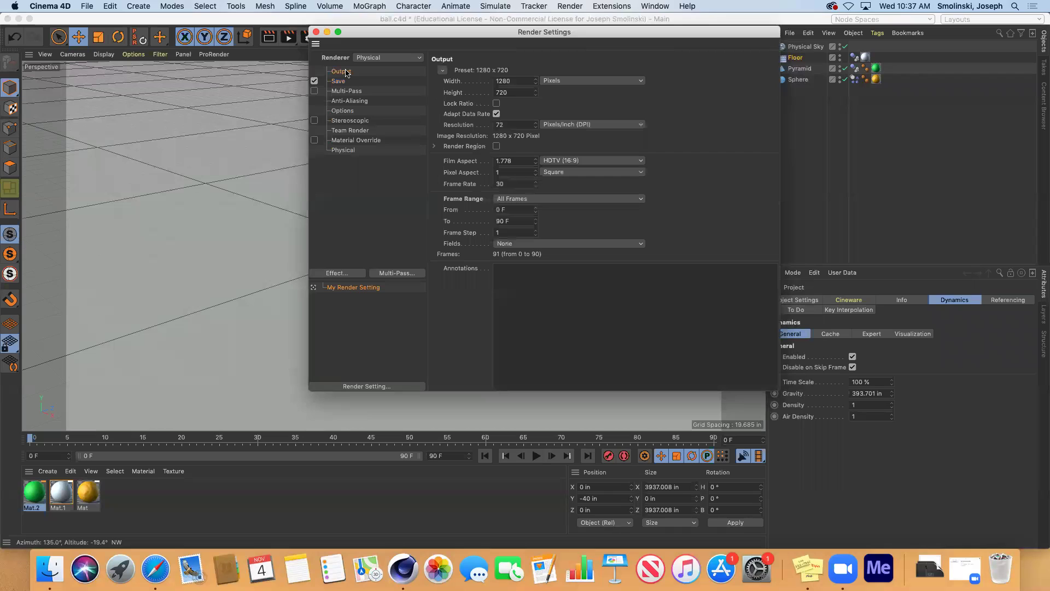
pyautogui.click(343, 82)
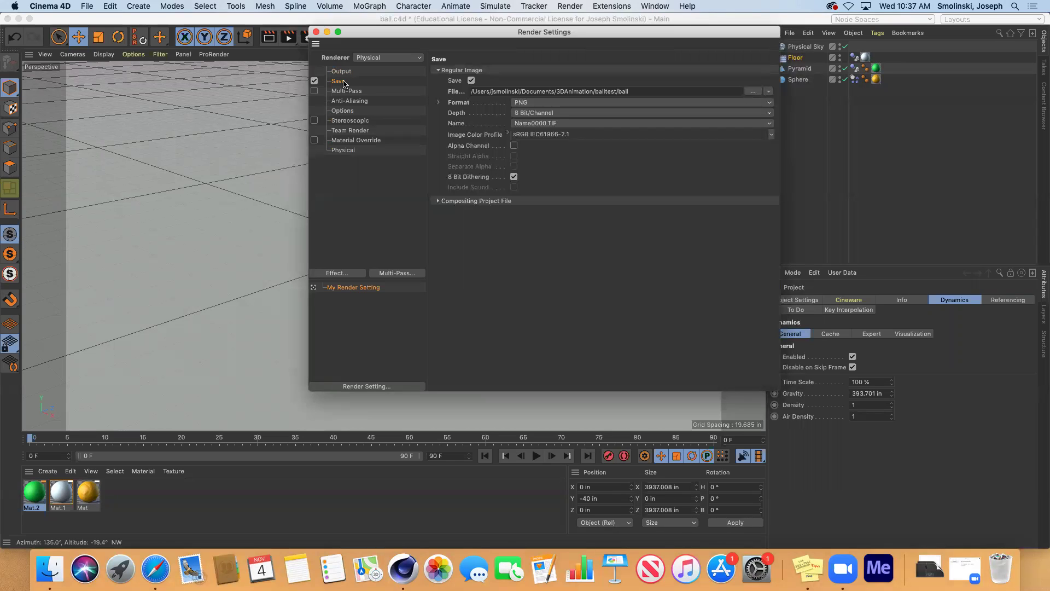
pyautogui.click(316, 32)
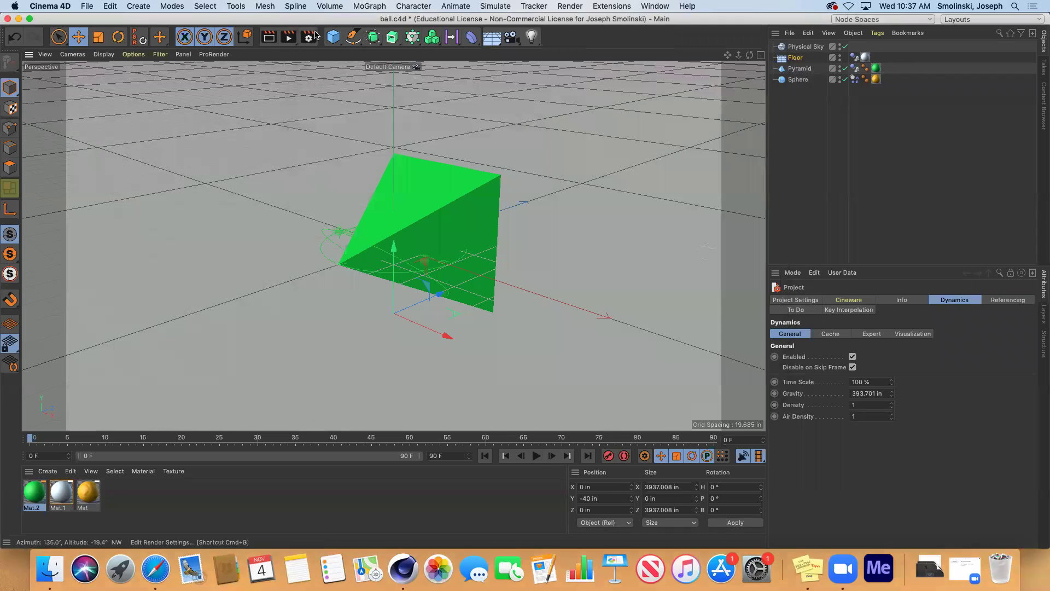
pyautogui.click(84, 7)
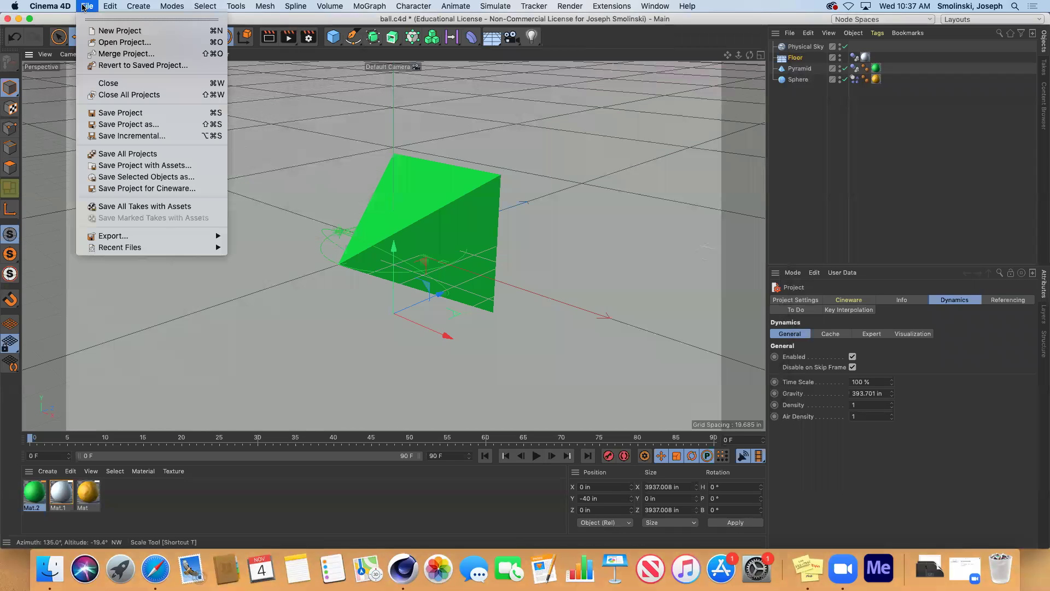
pyautogui.click(125, 115)
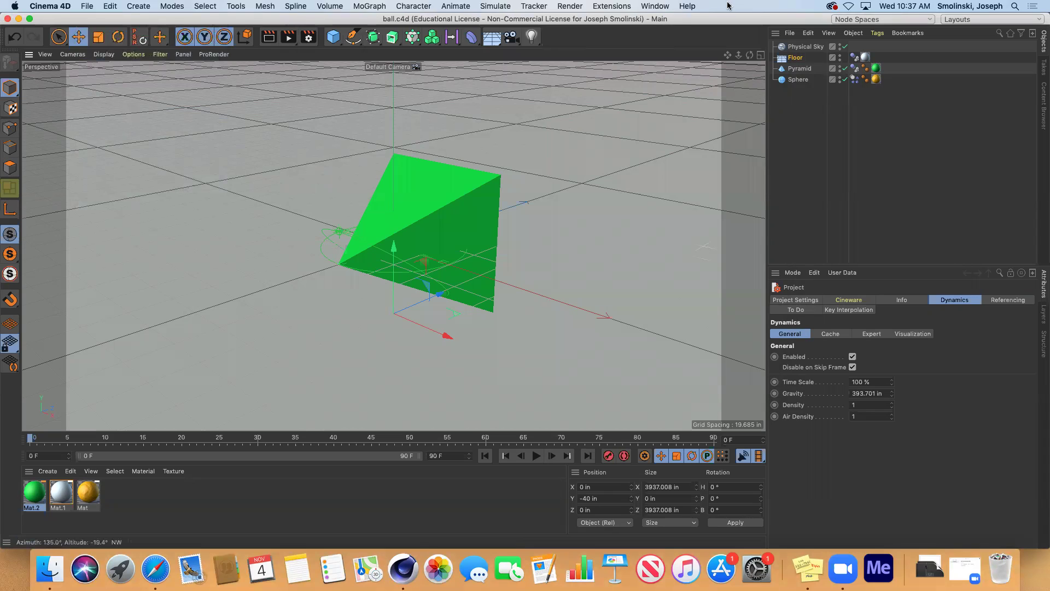
pyautogui.click(654, 6)
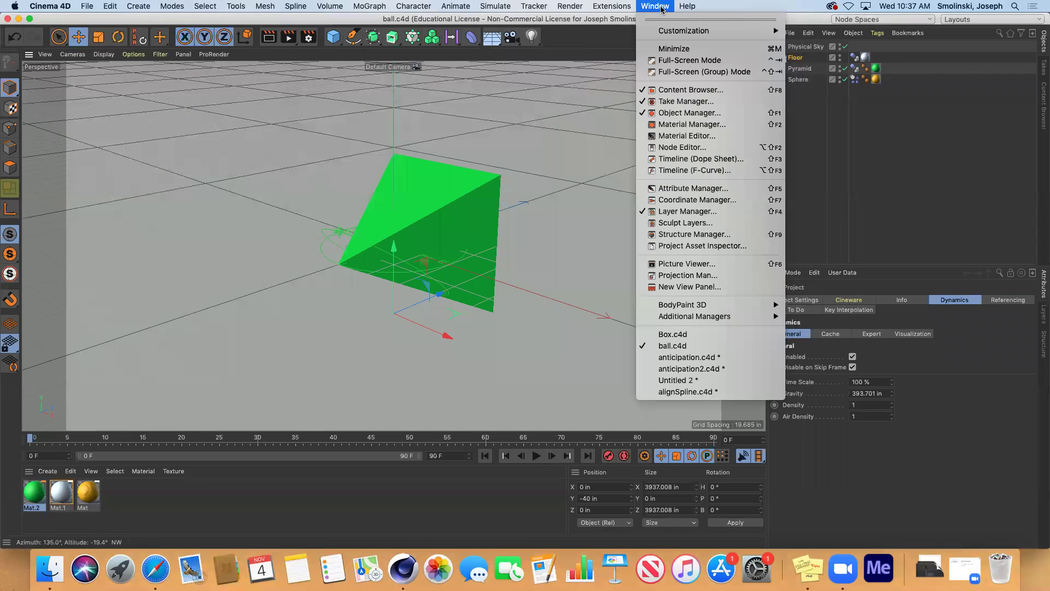
# Switch to Box.c4d and set its render frame range to all frames, 0 to 90.
pyautogui.click(706, 336)
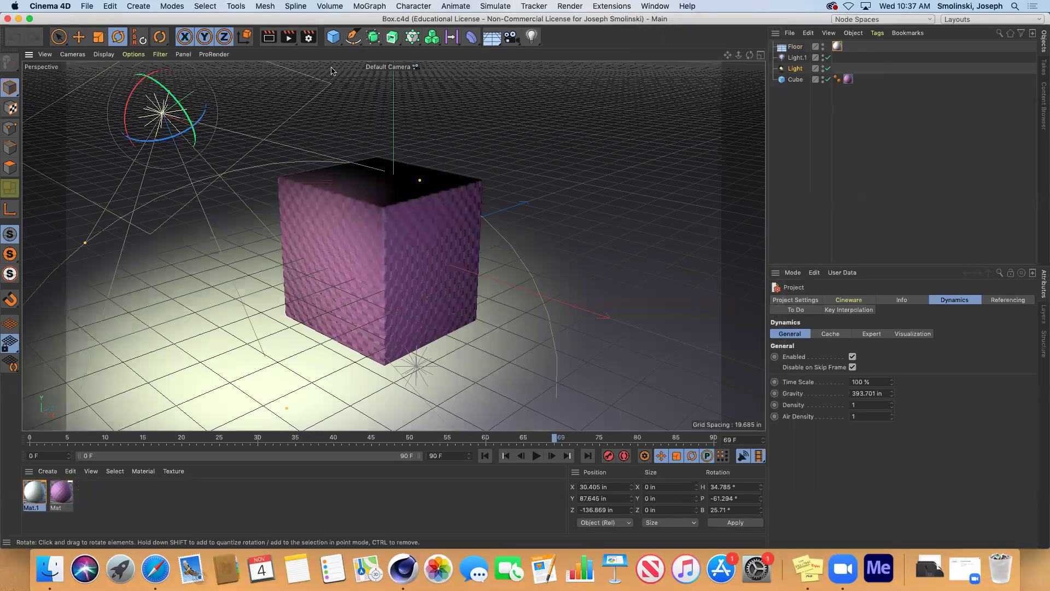
pyautogui.click(309, 38)
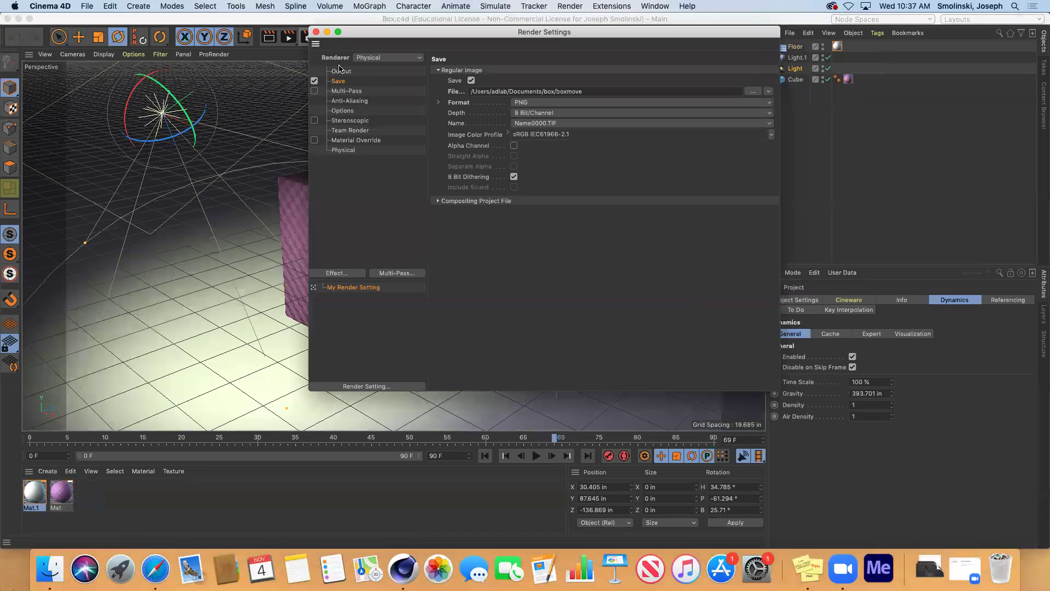
pyautogui.click(349, 72)
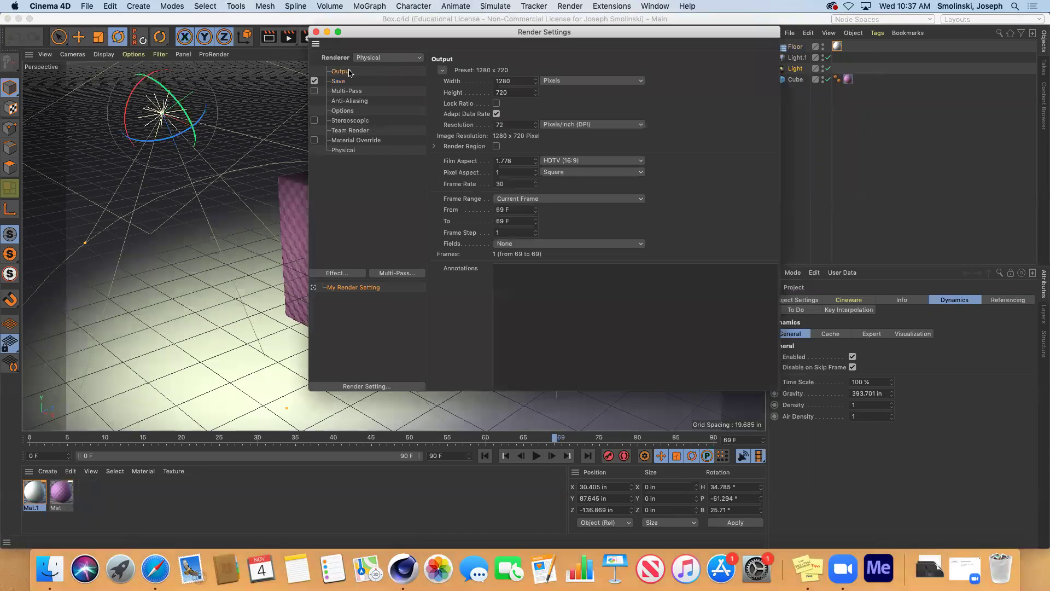
pyautogui.click(557, 199)
pyautogui.click(555, 232)
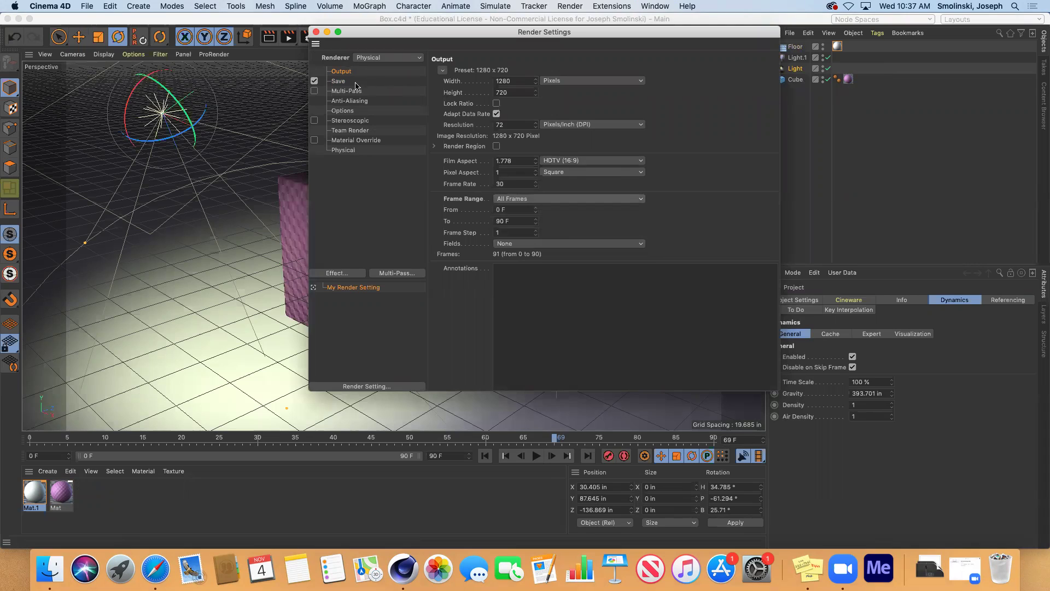
# Save the box frames as boxmove in a new box folder under 3DAnimation.
pyautogui.click(353, 83)
pyautogui.click(752, 91)
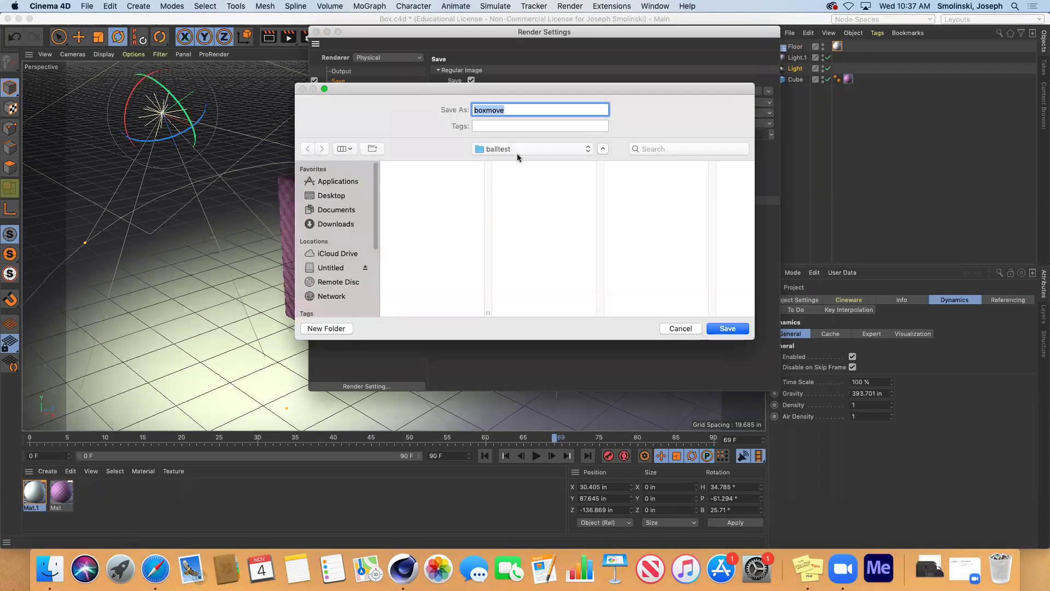
pyautogui.click(517, 150)
pyautogui.click(524, 159)
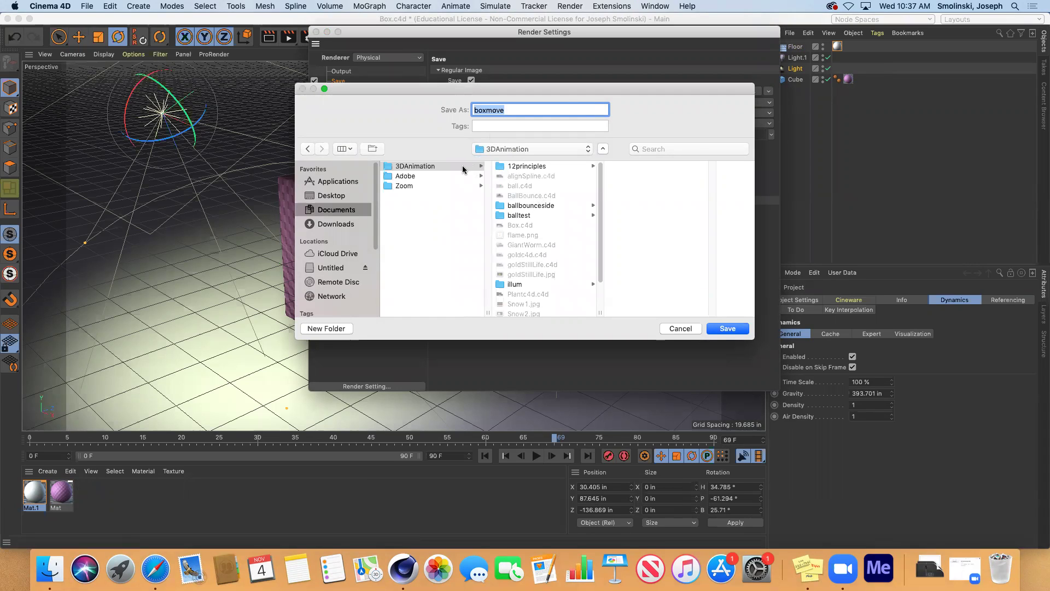
pyautogui.click(334, 329)
pyautogui.write('bo')
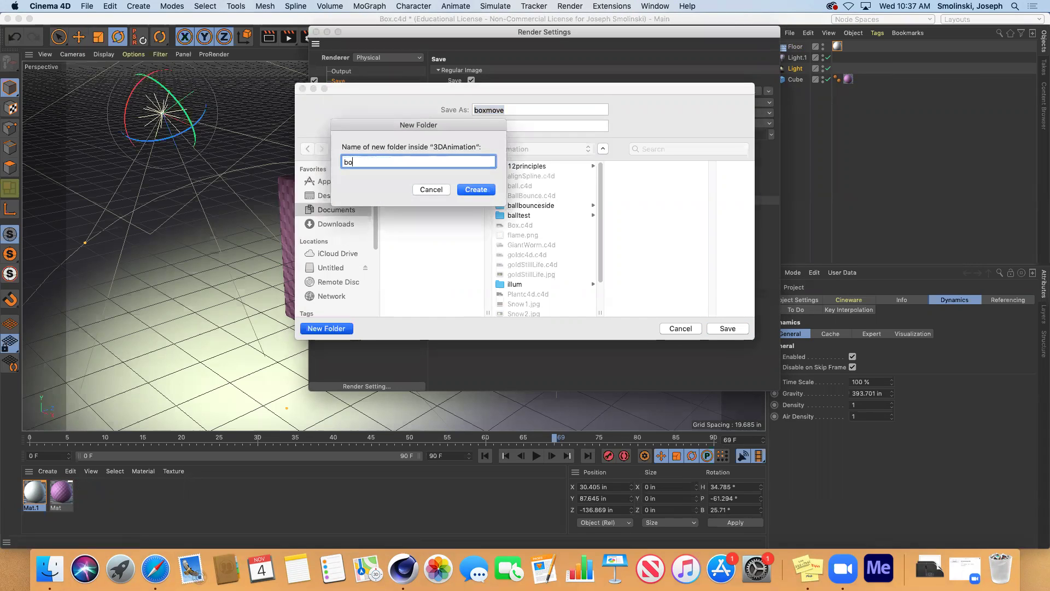
pyautogui.write('x')
pyautogui.press('Return')
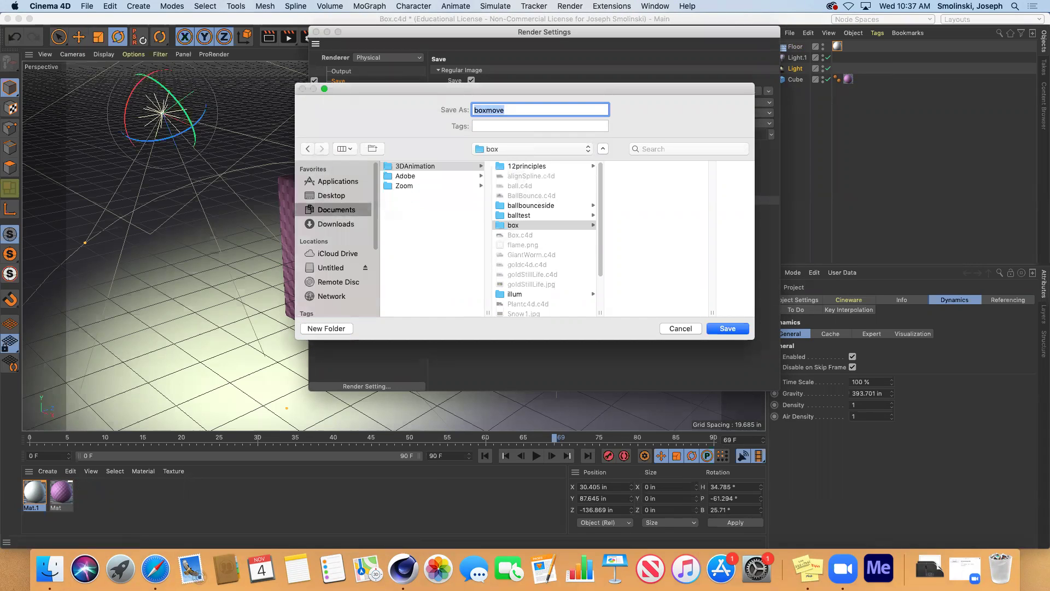
pyautogui.click(727, 328)
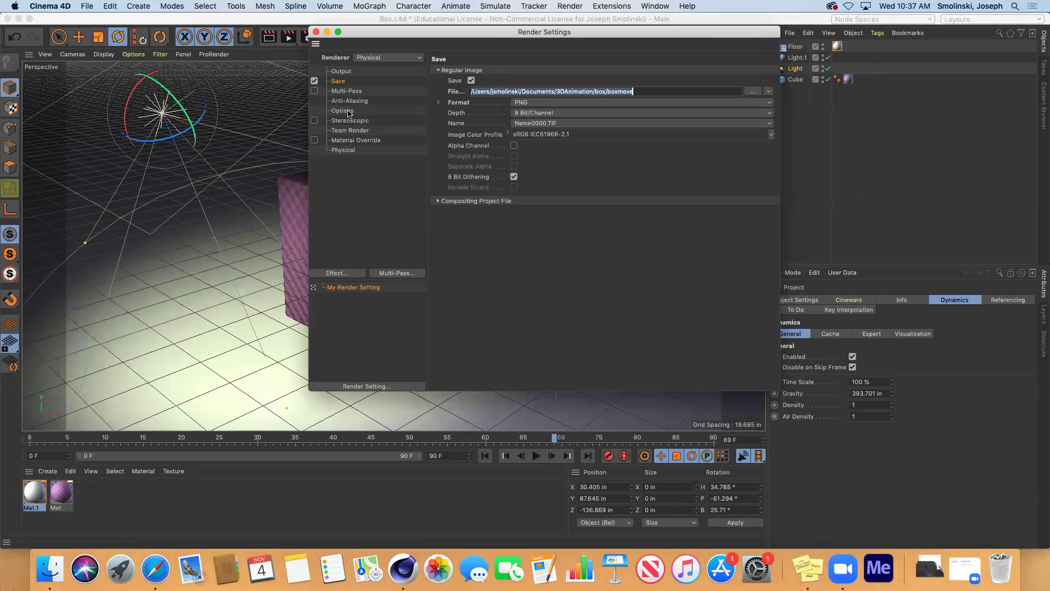
pyautogui.click(341, 71)
pyautogui.click(316, 31)
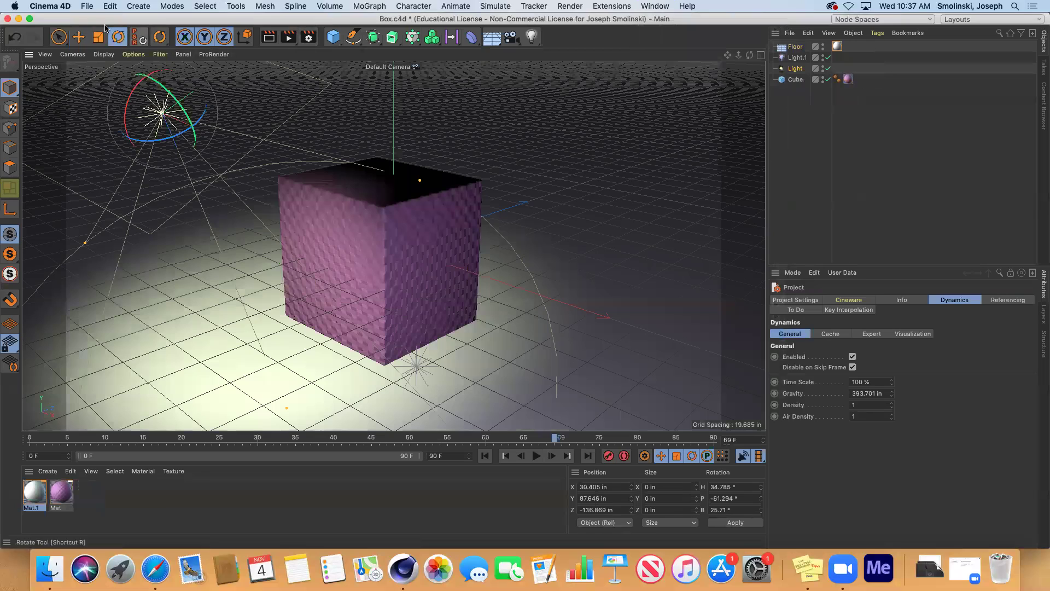
# Save Box.c4d, add it to the Render Queue as job 1, and widen the queue window.
pyautogui.click(87, 6)
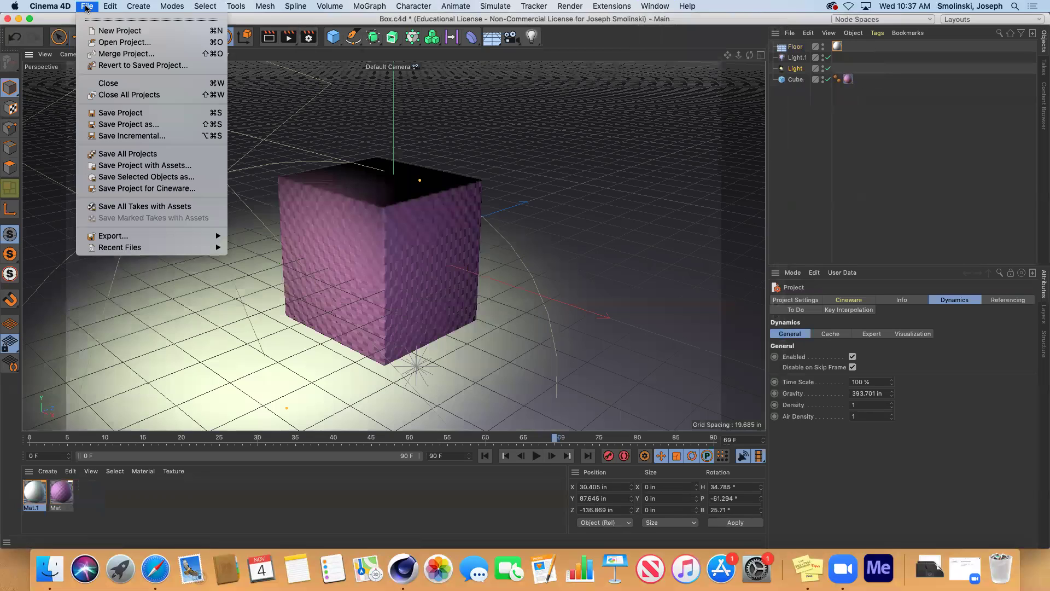
pyautogui.click(121, 113)
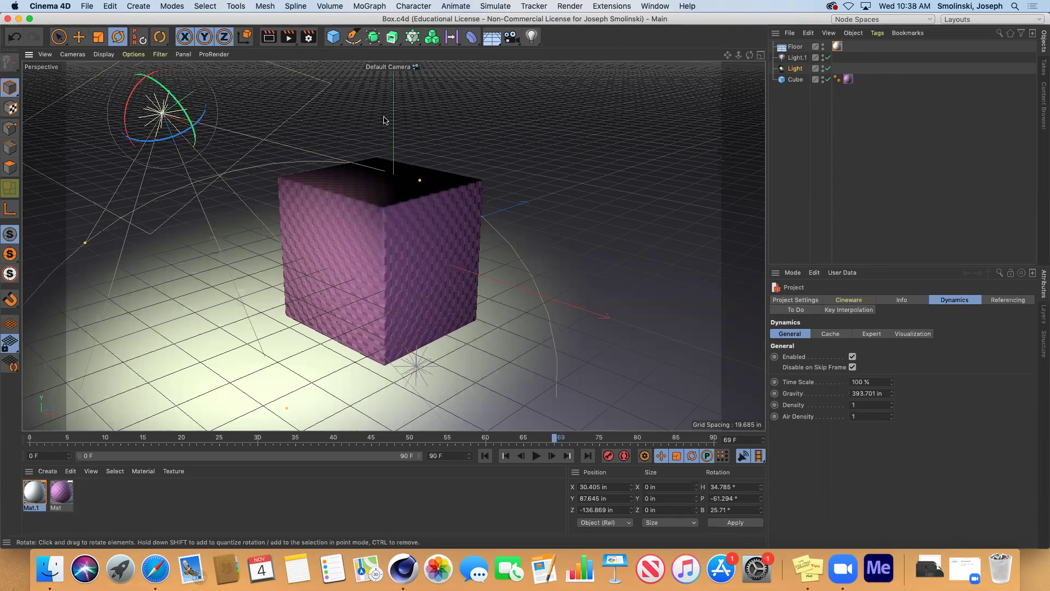
pyautogui.click(569, 7)
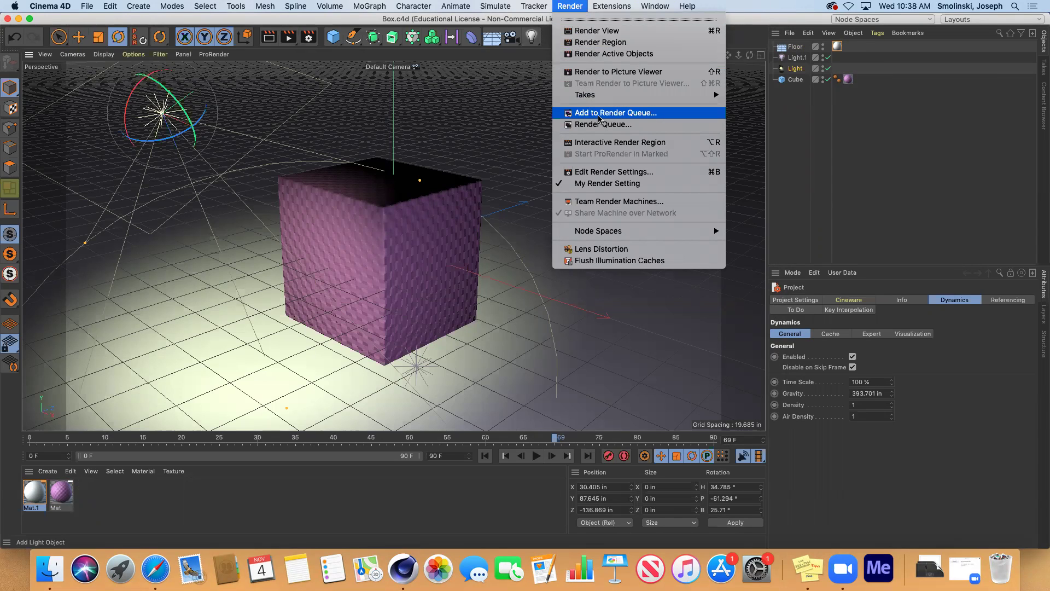
pyautogui.click(599, 118)
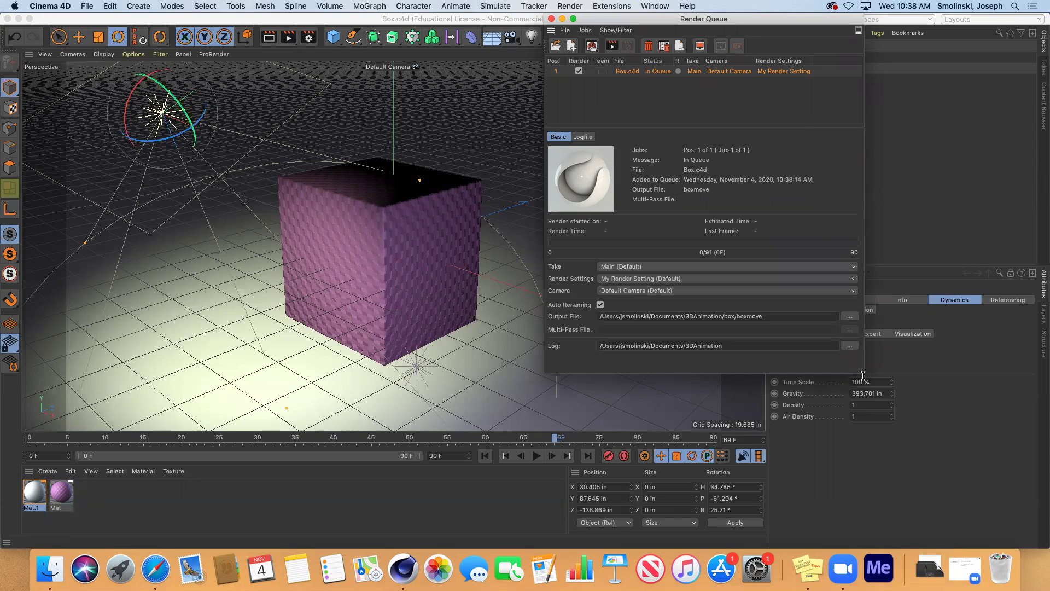
pyautogui.moveTo(861, 372); pyautogui.dragTo(950, 380)
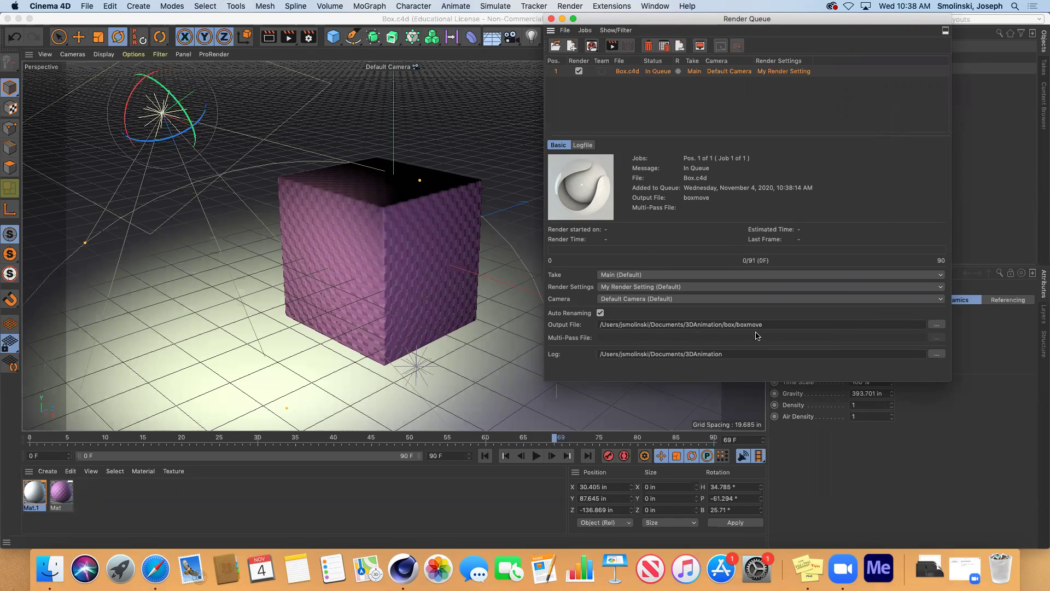
# Switch to ball.c4d and add it to the Render Queue as job 2.
pyautogui.click(552, 20)
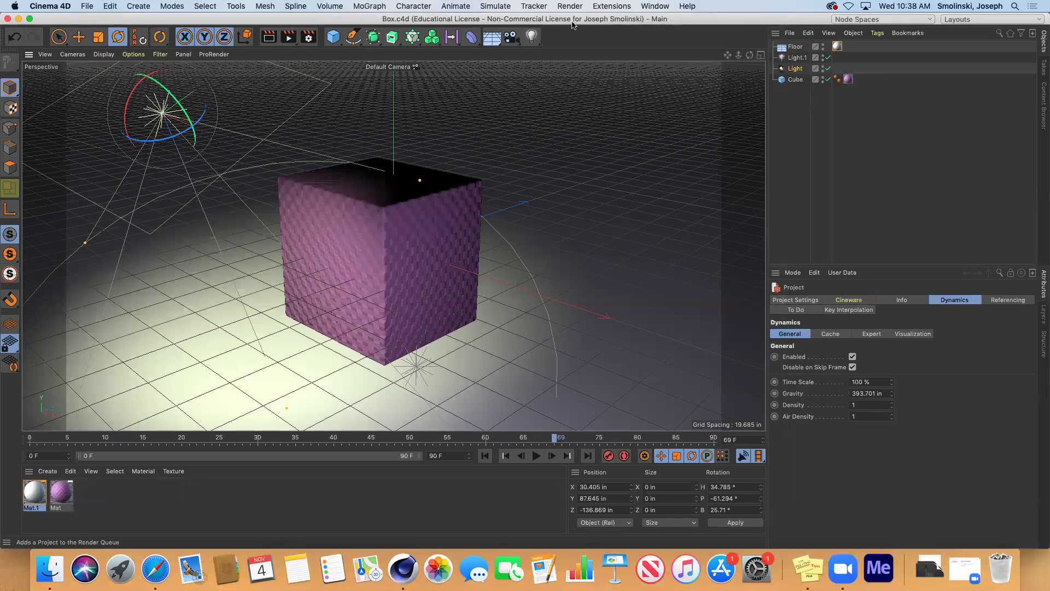
pyautogui.click(656, 6)
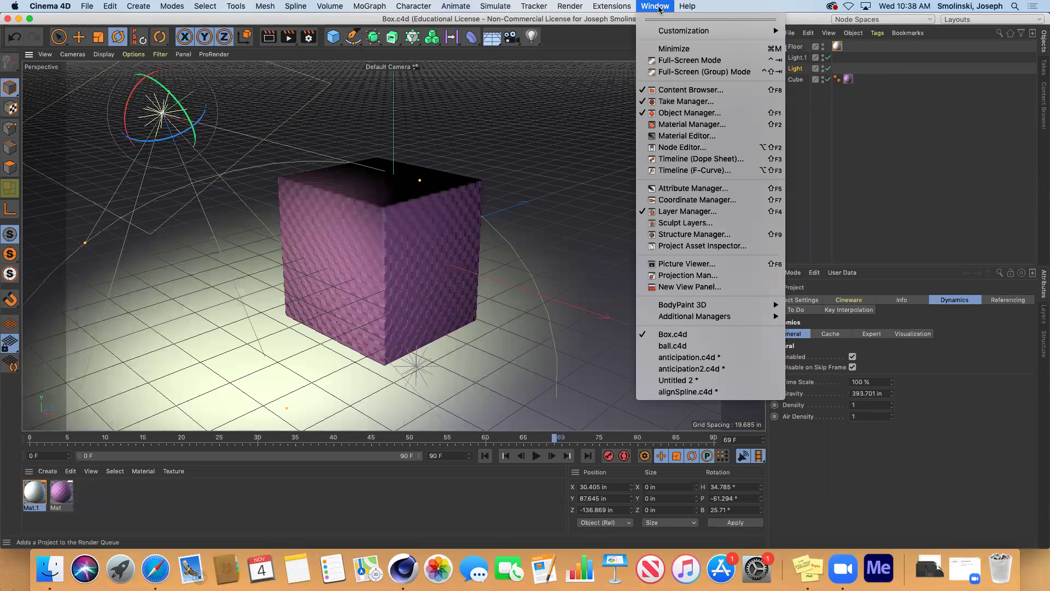
pyautogui.click(673, 346)
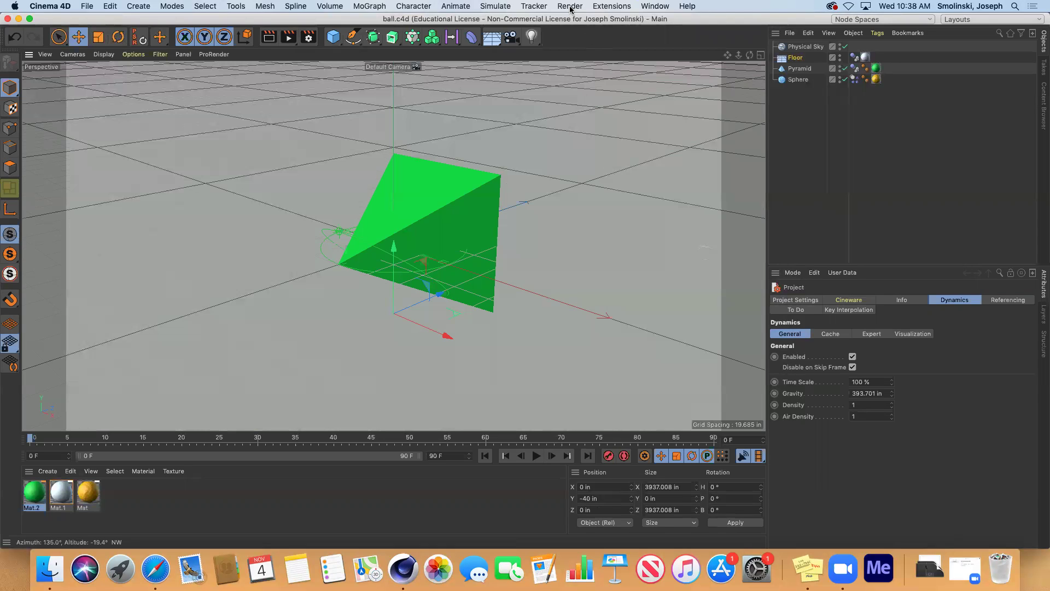
pyautogui.click(570, 7)
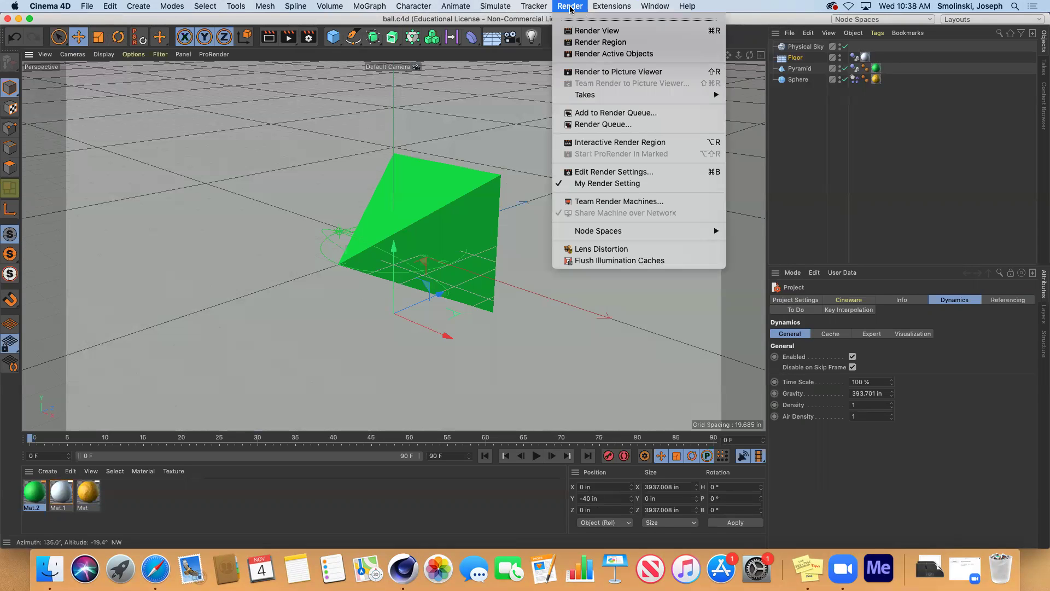
pyautogui.click(590, 113)
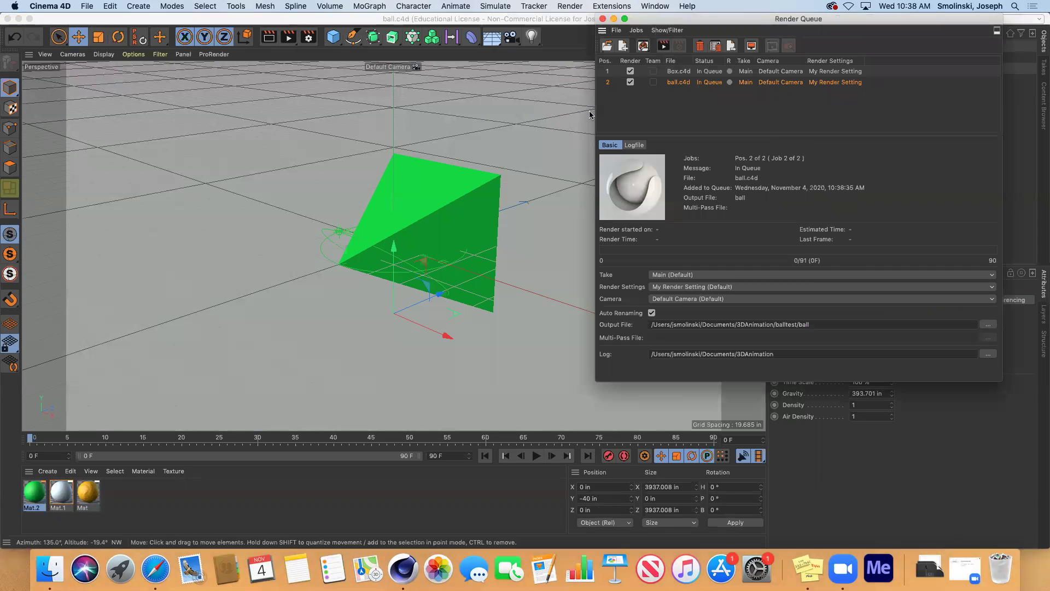
# Start rendering the queue, move the queue window aside, and shrink the main window.
pyautogui.click(663, 48)
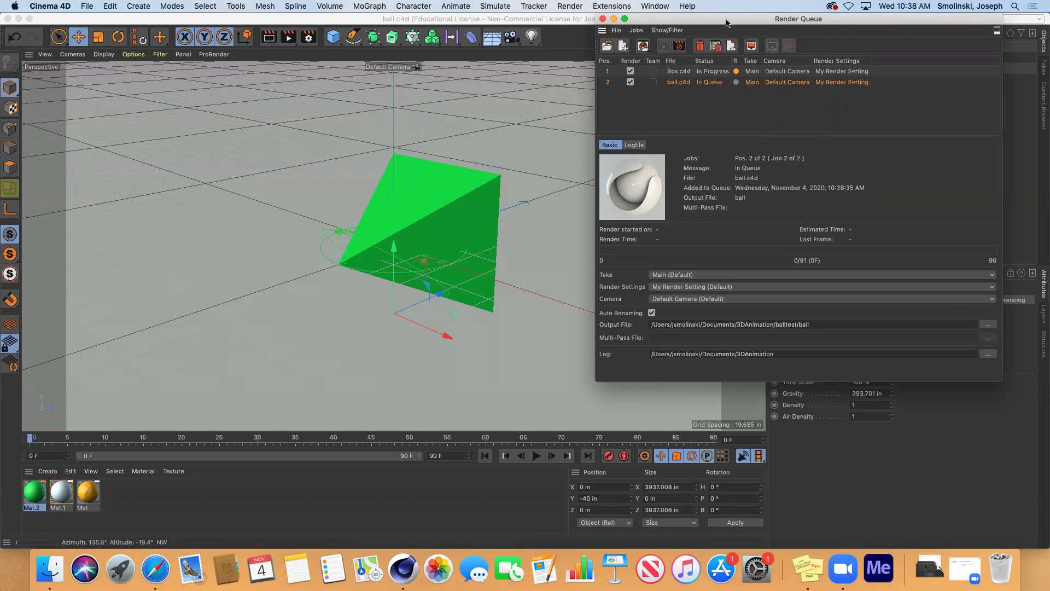
pyautogui.moveTo(726, 22); pyautogui.dragTo(579, 44)
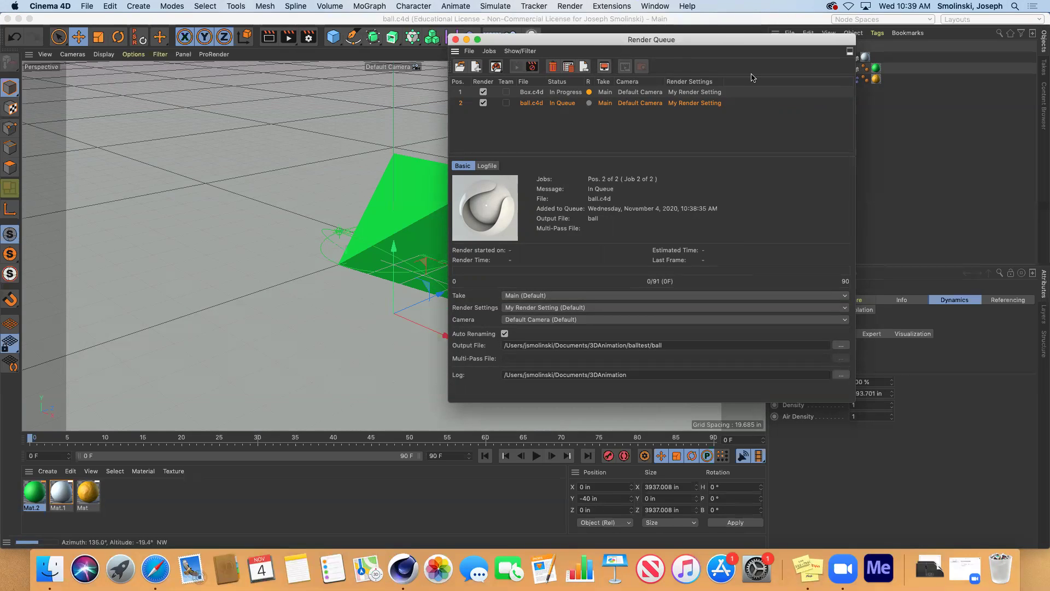
pyautogui.click(421, 254)
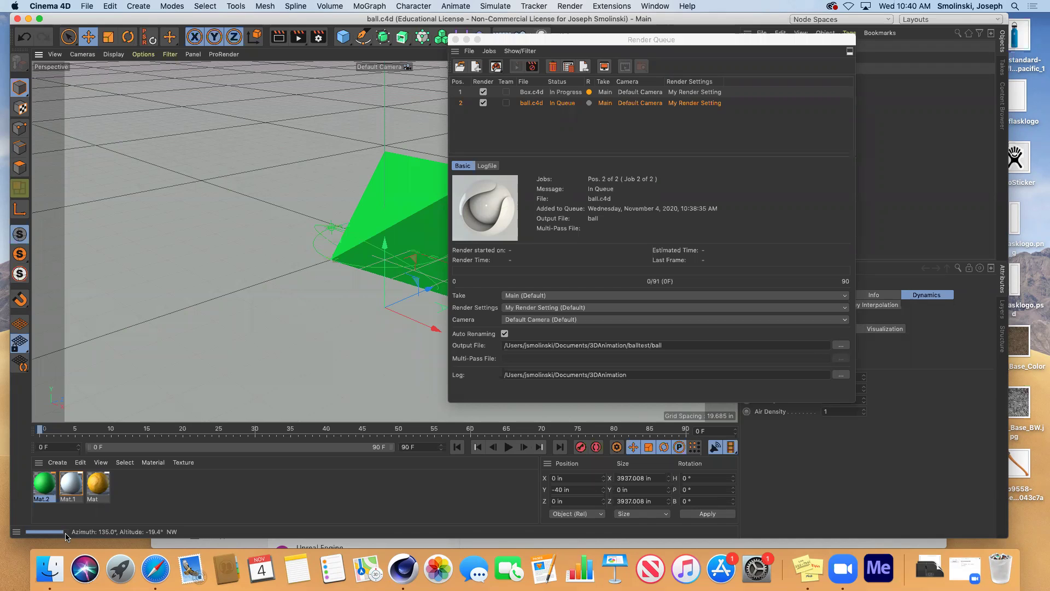
# In Finder, check 3DAnimation's balltest and box folders, confirming frames through boxmove0090.
pyautogui.click(59, 567)
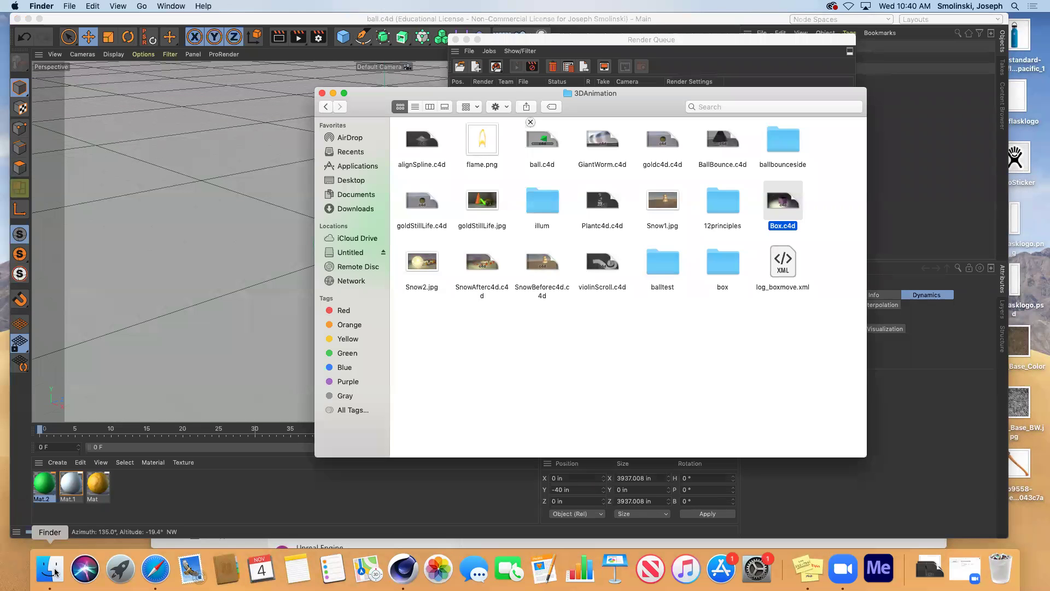
pyautogui.click(354, 195)
pyautogui.doubleClick(437, 141)
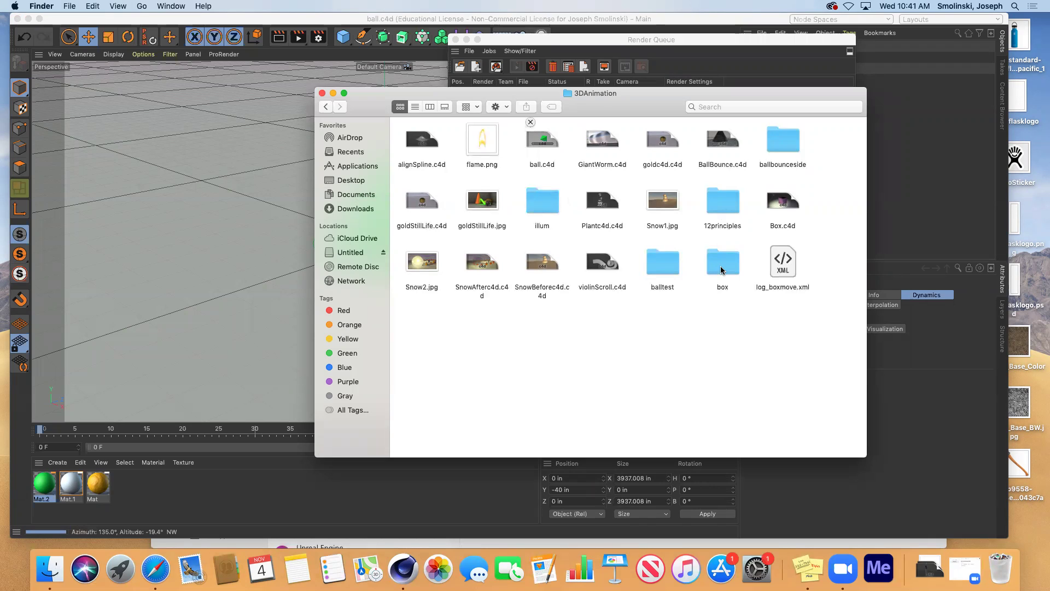
pyautogui.doubleClick(672, 272)
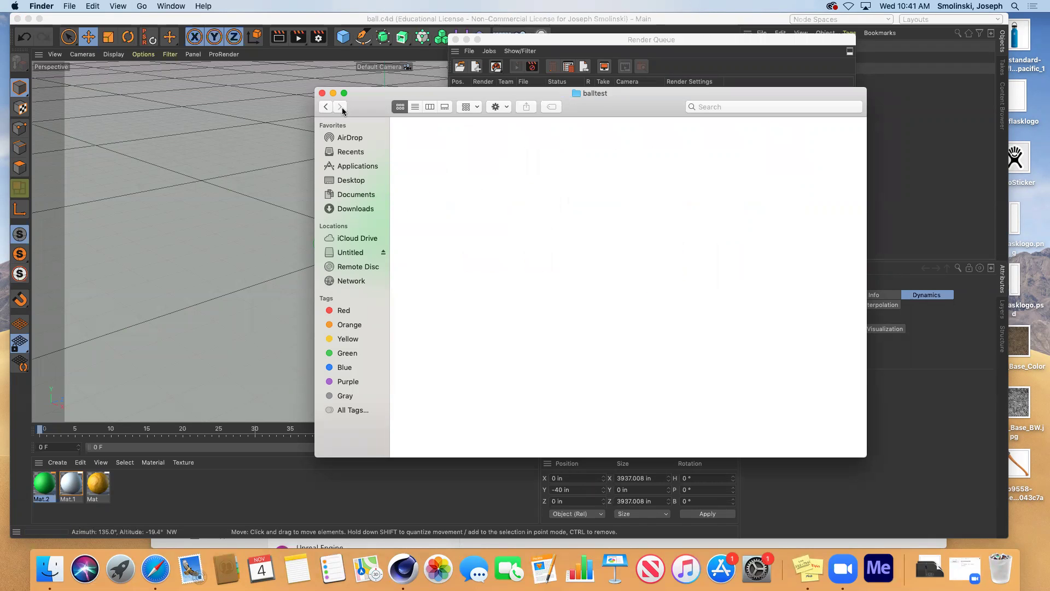
pyautogui.click(326, 107)
pyautogui.click(727, 269)
pyautogui.doubleClick(727, 269)
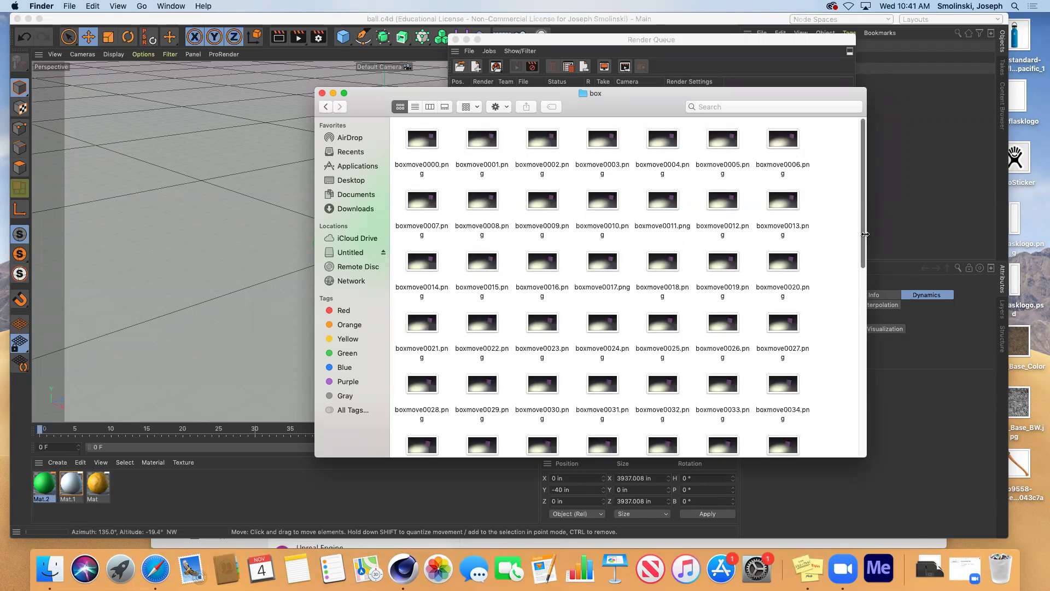
pyautogui.moveTo(865, 236); pyautogui.dragTo(860, 413)
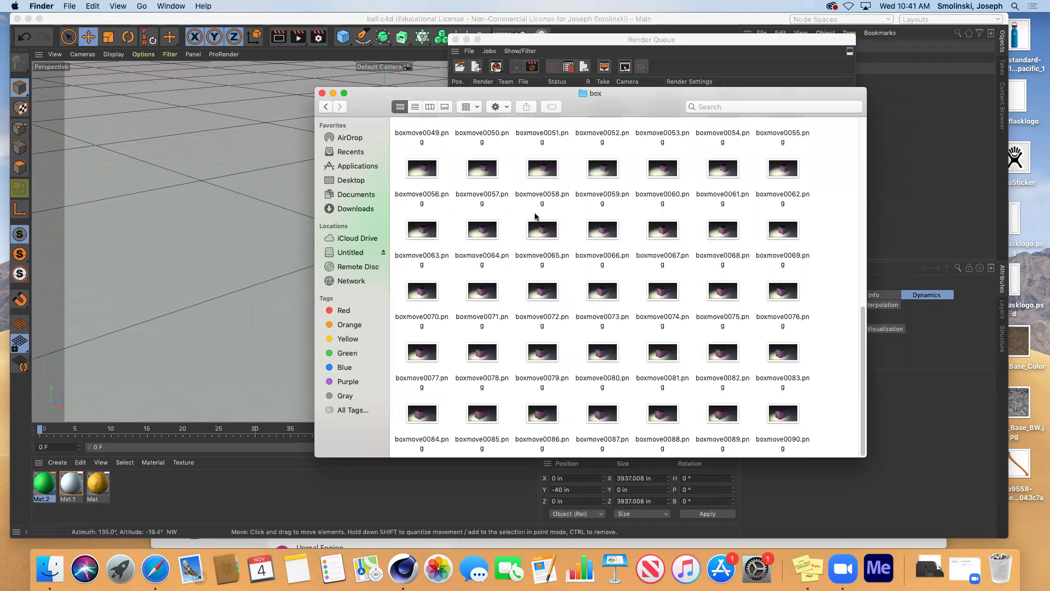
pyautogui.click(322, 93)
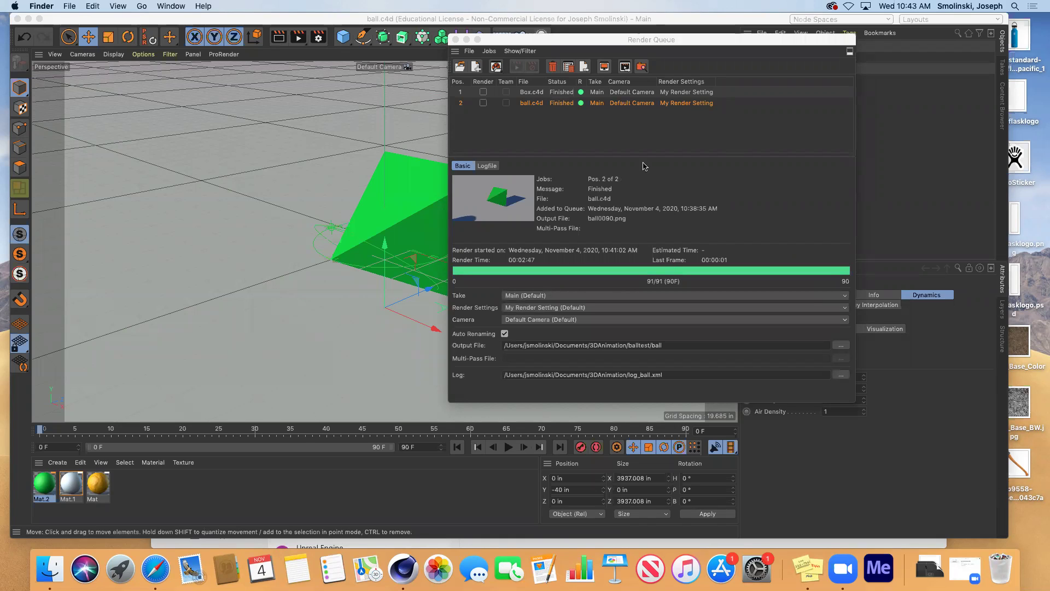
# Bring the Render Queue forward and wait until both jobs show Finished.
pyautogui.click(726, 42)
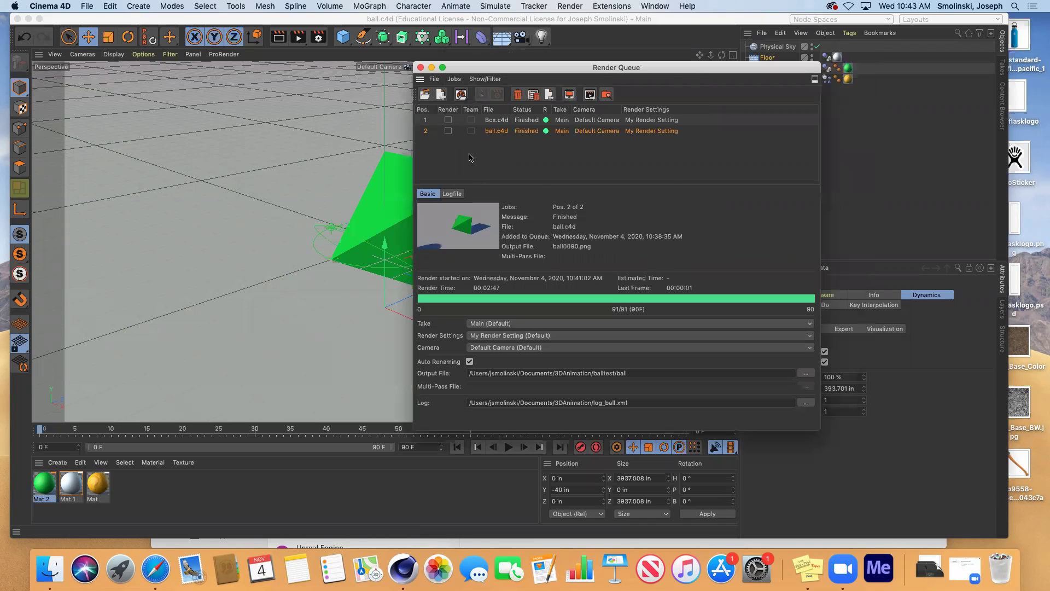
# Browse the balltest and box frame folders in Finder, ending back in 3DAnimation.
pyautogui.click(56, 569)
pyautogui.click(350, 194)
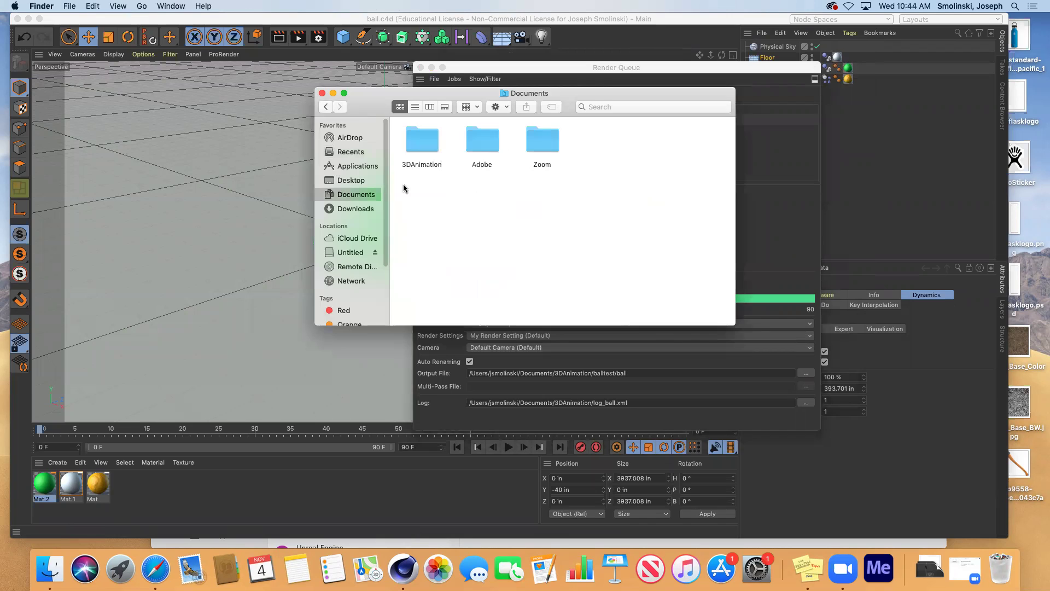
pyautogui.doubleClick(419, 141)
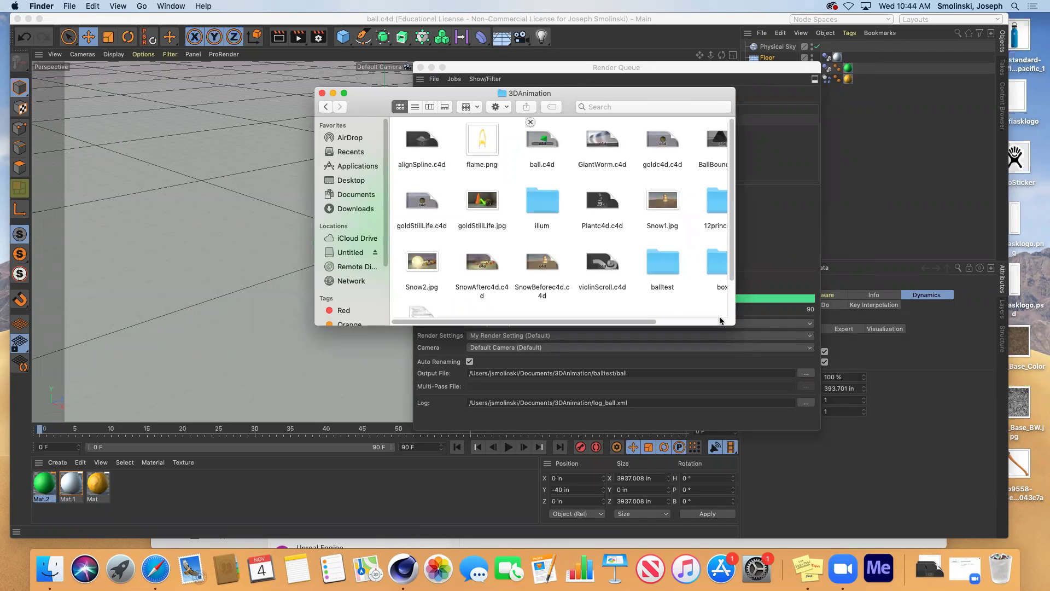
pyautogui.moveTo(719, 320); pyautogui.dragTo(847, 400)
pyautogui.doubleClick(662, 264)
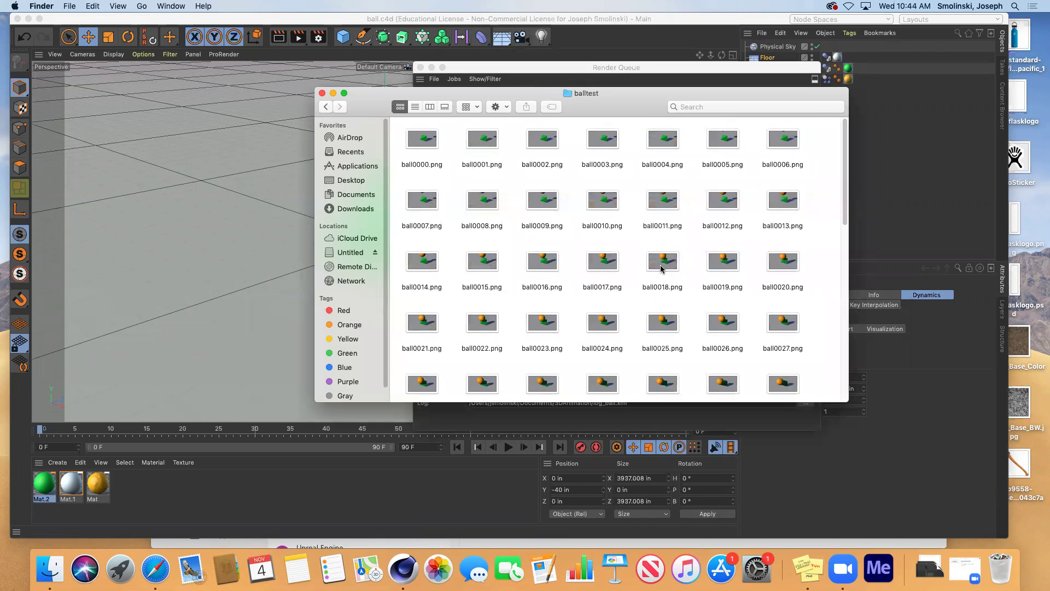
pyautogui.click(325, 107)
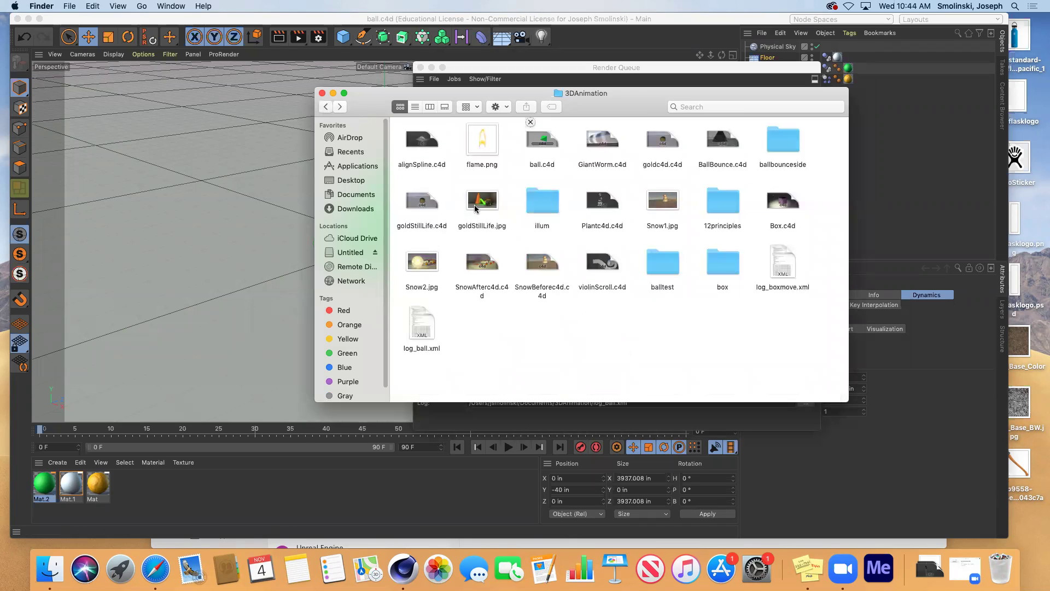
pyautogui.click(712, 269)
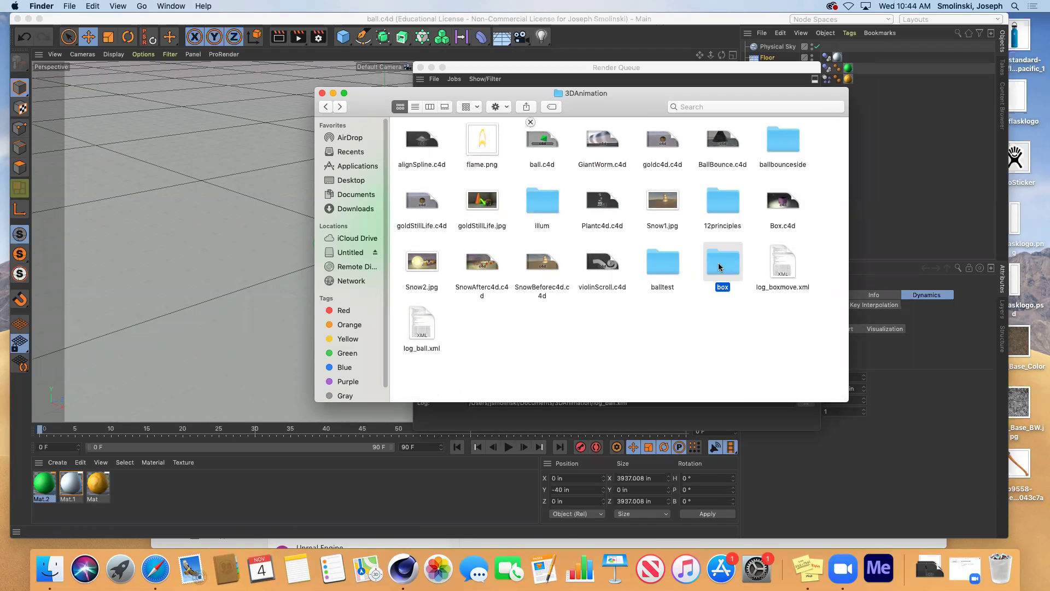
pyautogui.doubleClick(719, 266)
pyautogui.scroll(10, 831, 218)
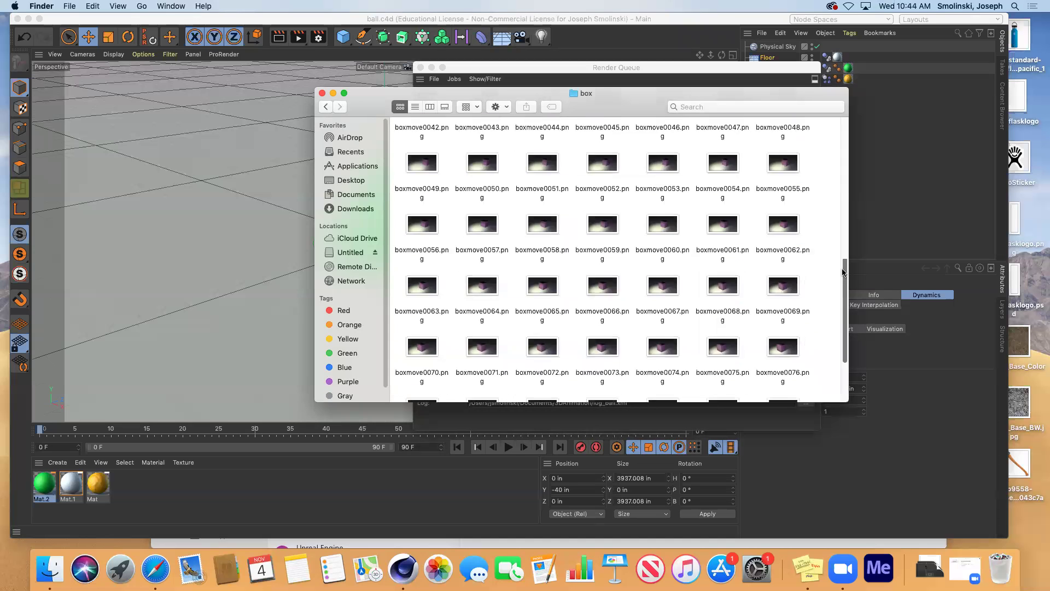
pyautogui.scroll(8, 835, 207)
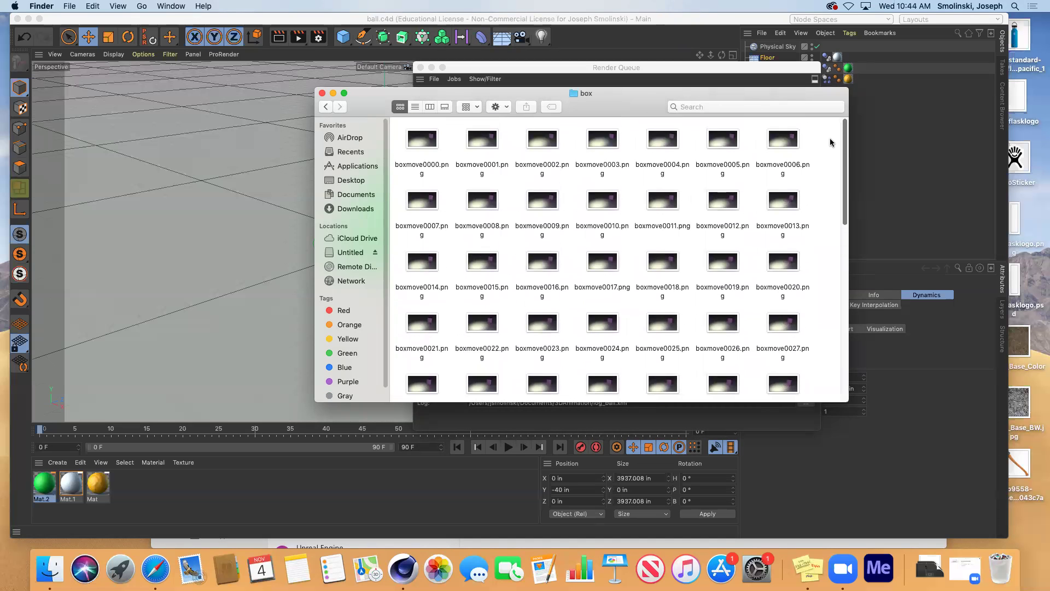
pyautogui.click(325, 107)
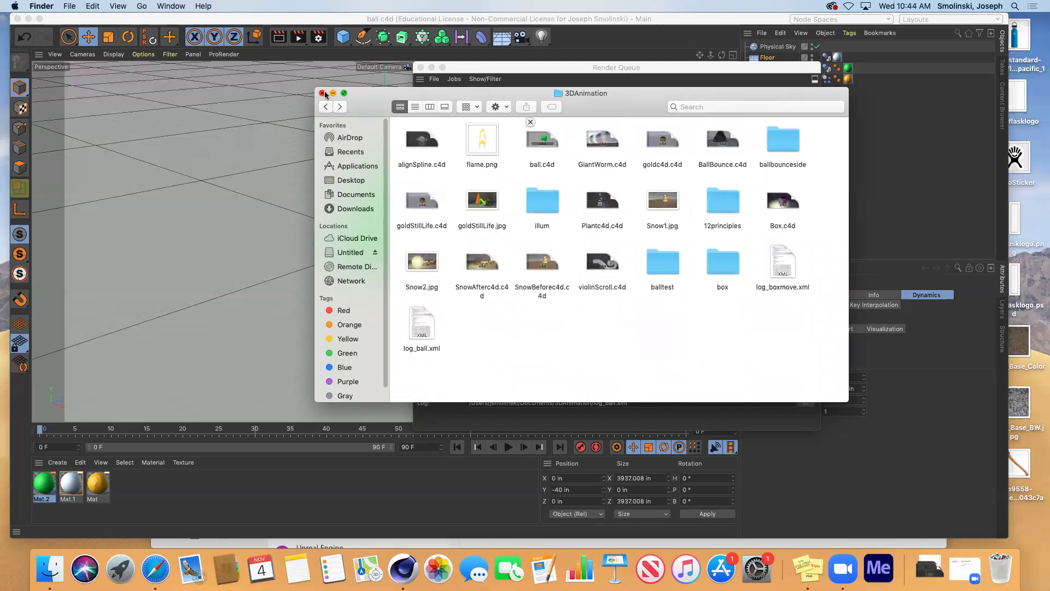
# Close the Finder window to show the Render Queue with Box.c4d and ball.c4d Finished.
pyautogui.click(322, 94)
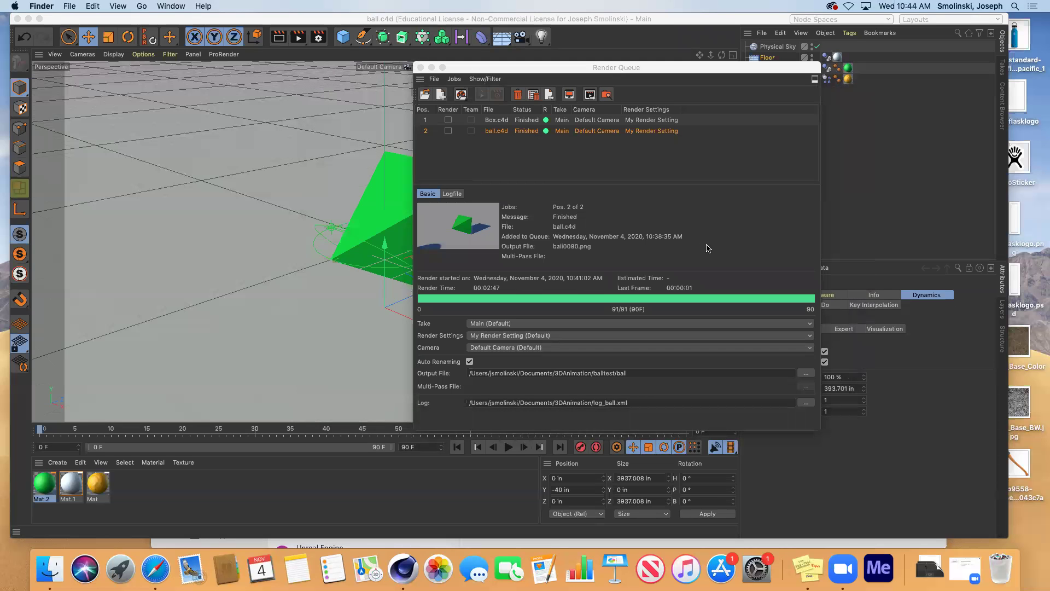